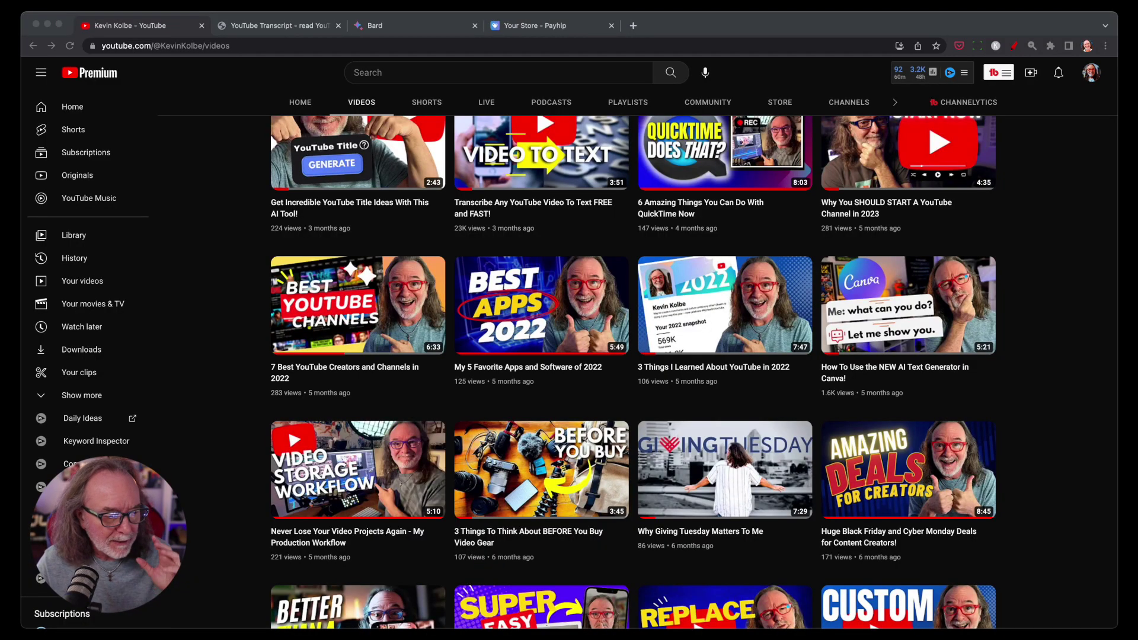
Open the '3 Things To Think About BEFORE You Buy Video Gear' video from the channel's Videos grid
scroll(693, 372, down, 3)
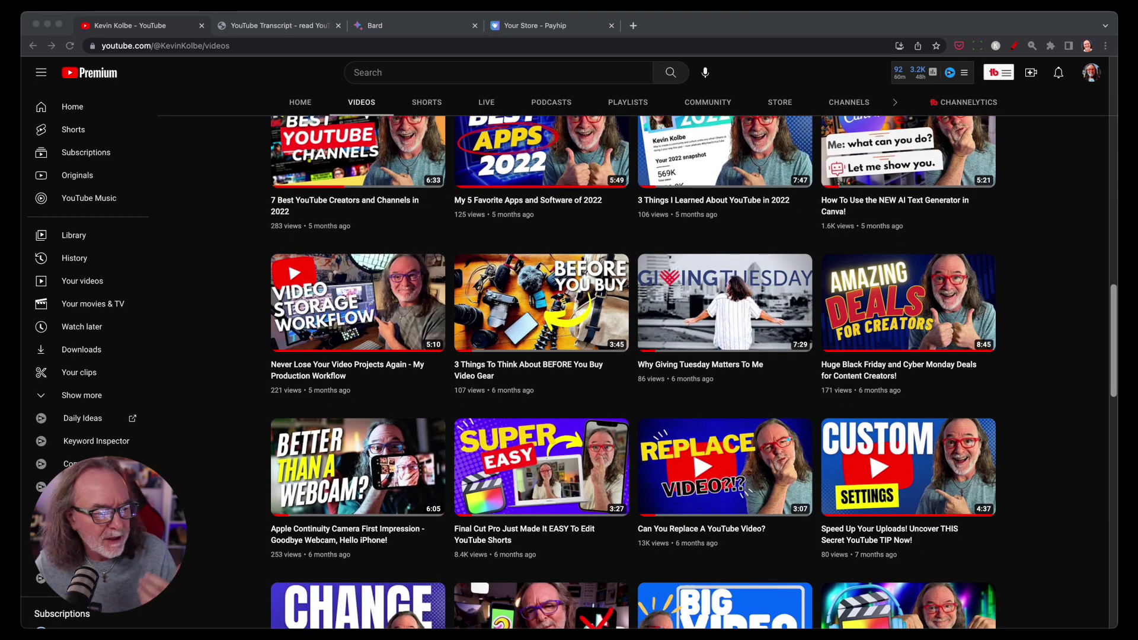
click(539, 312)
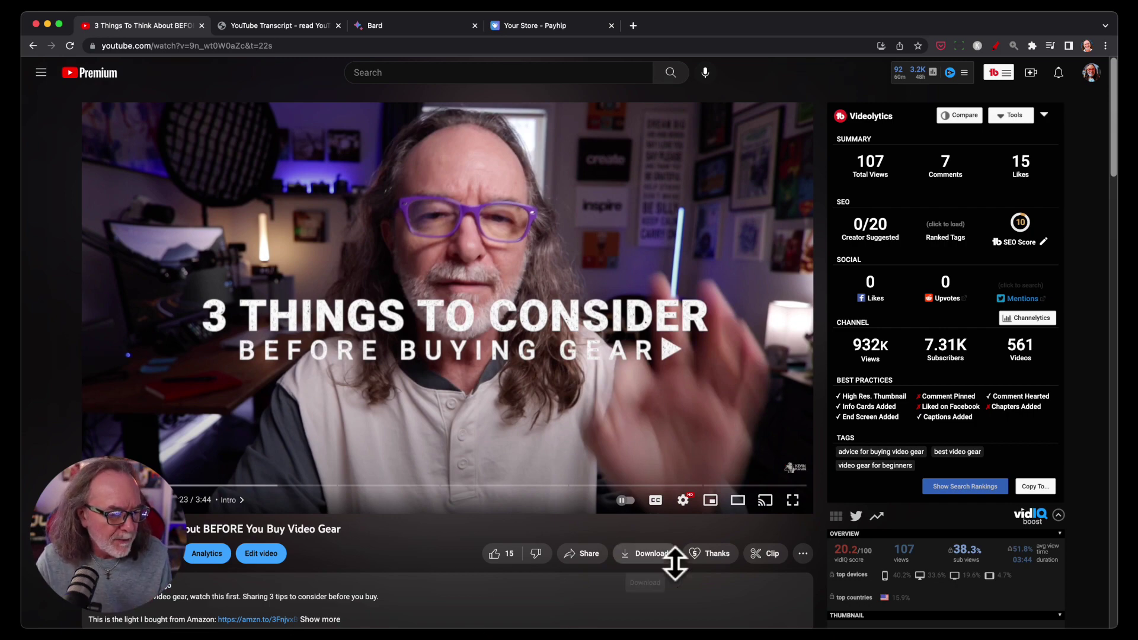
scroll(725, 411, down, 3)
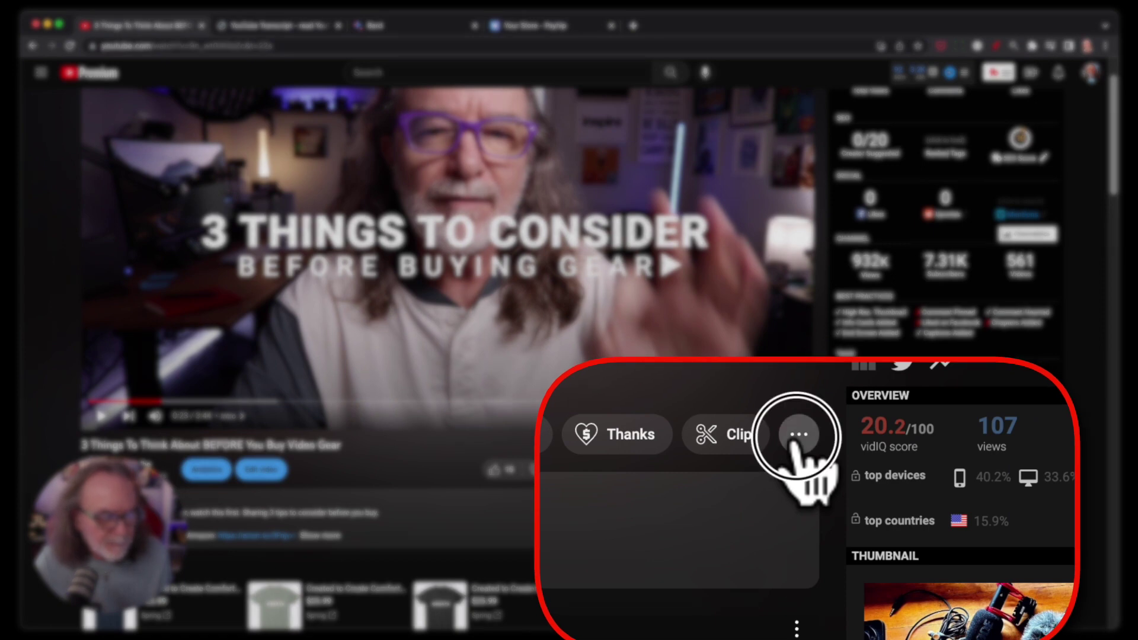
Show the transcript without timestamps, select all of it, and copy the video's short link
click(794, 440)
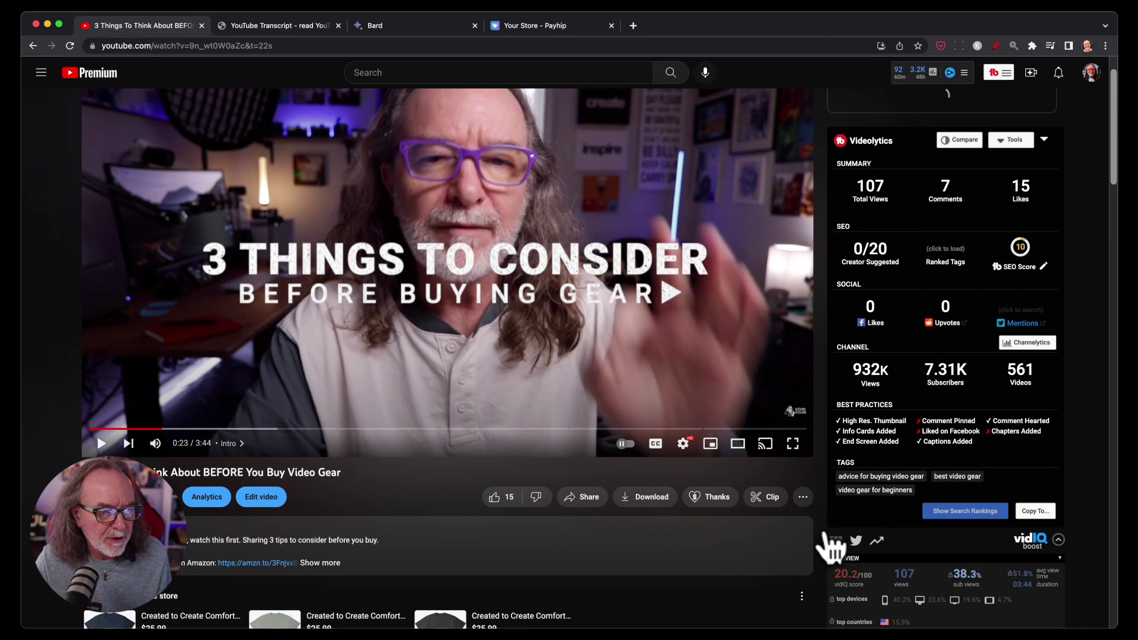
click(839, 563)
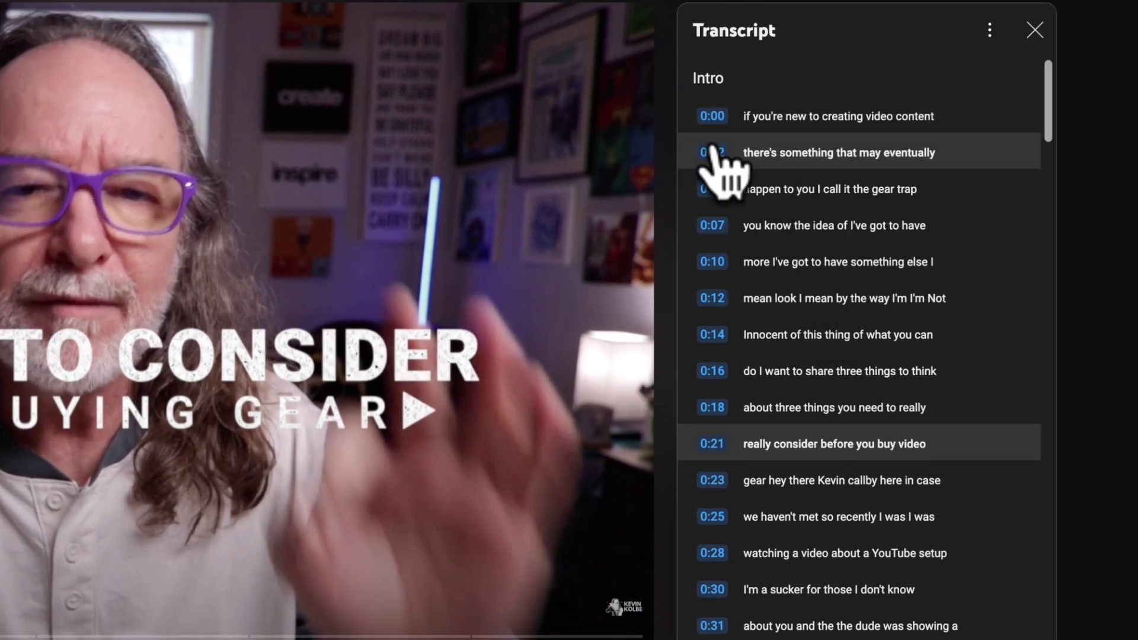
click(988, 31)
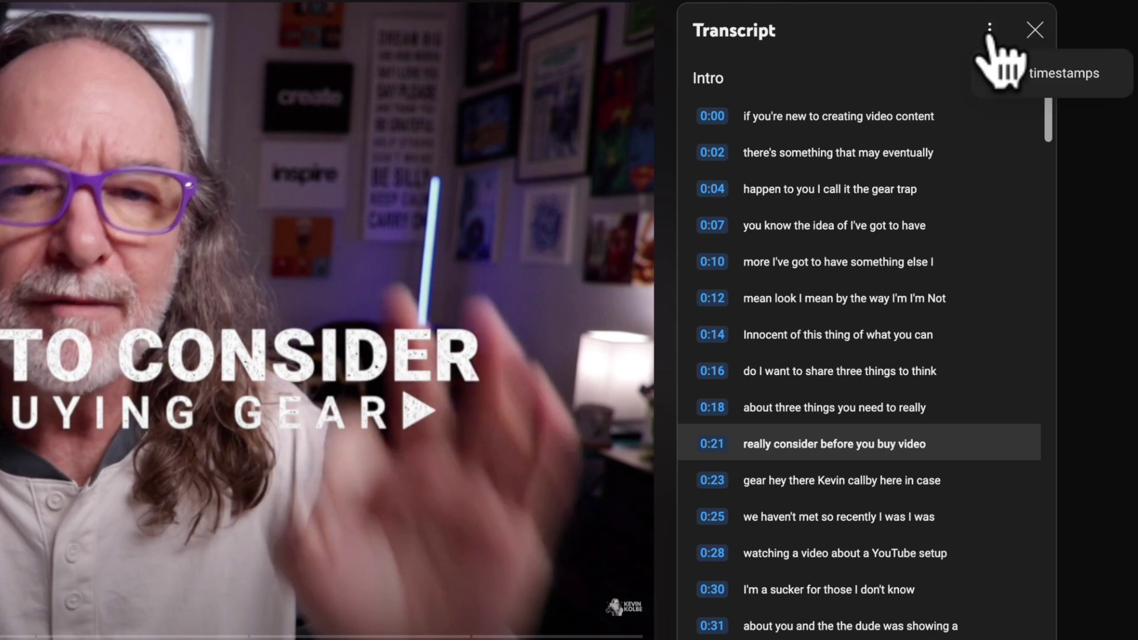
click(1007, 73)
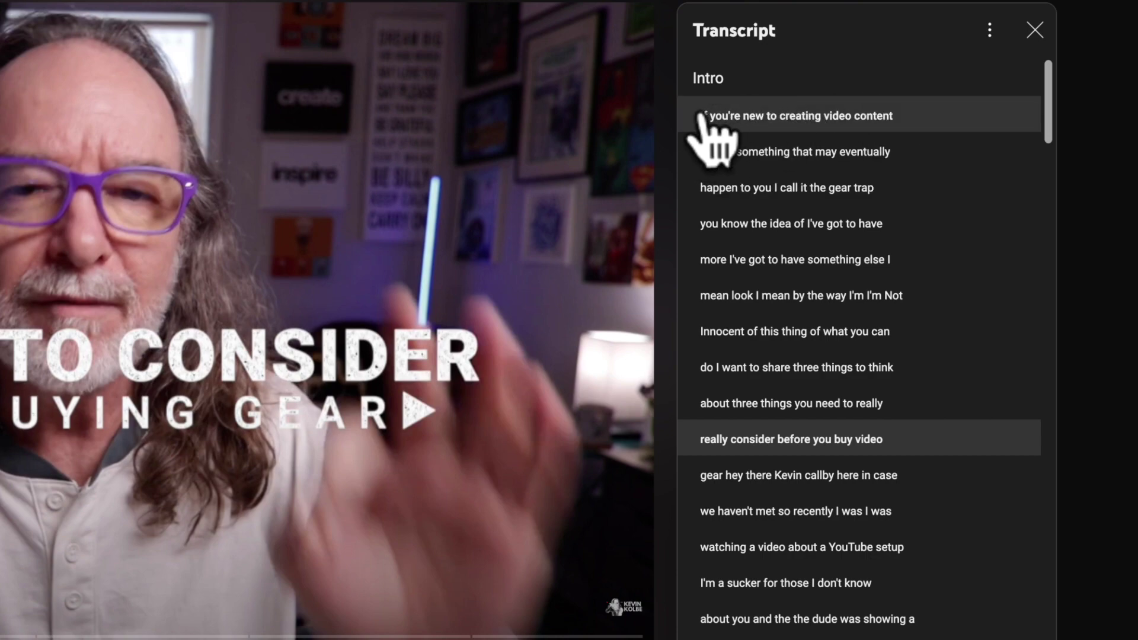
drag(695, 112, 987, 497)
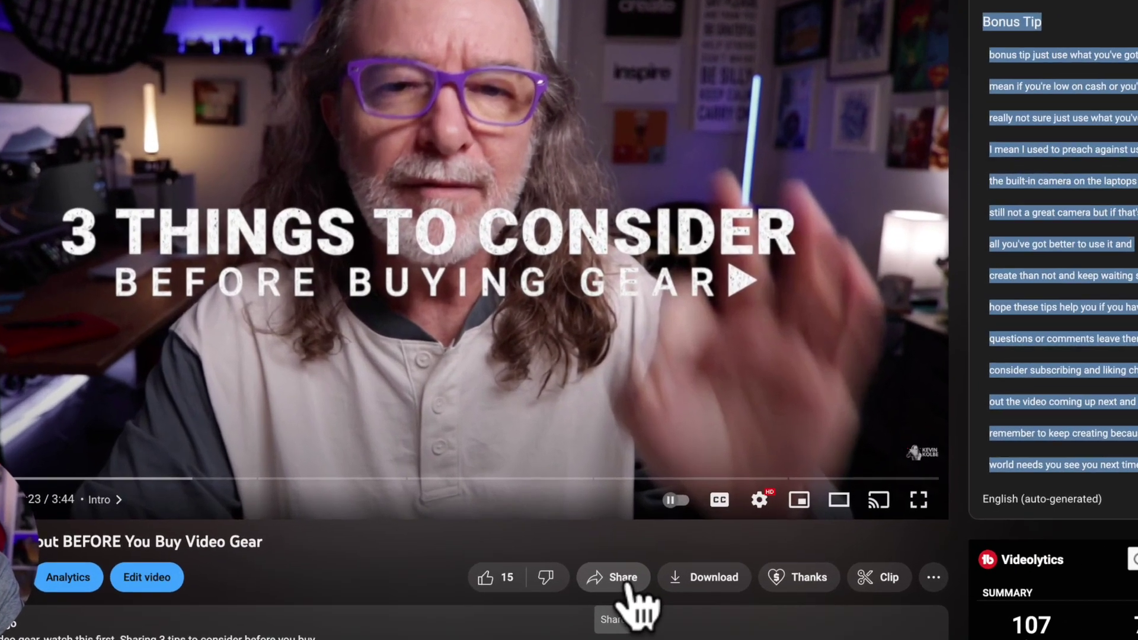
click(582, 554)
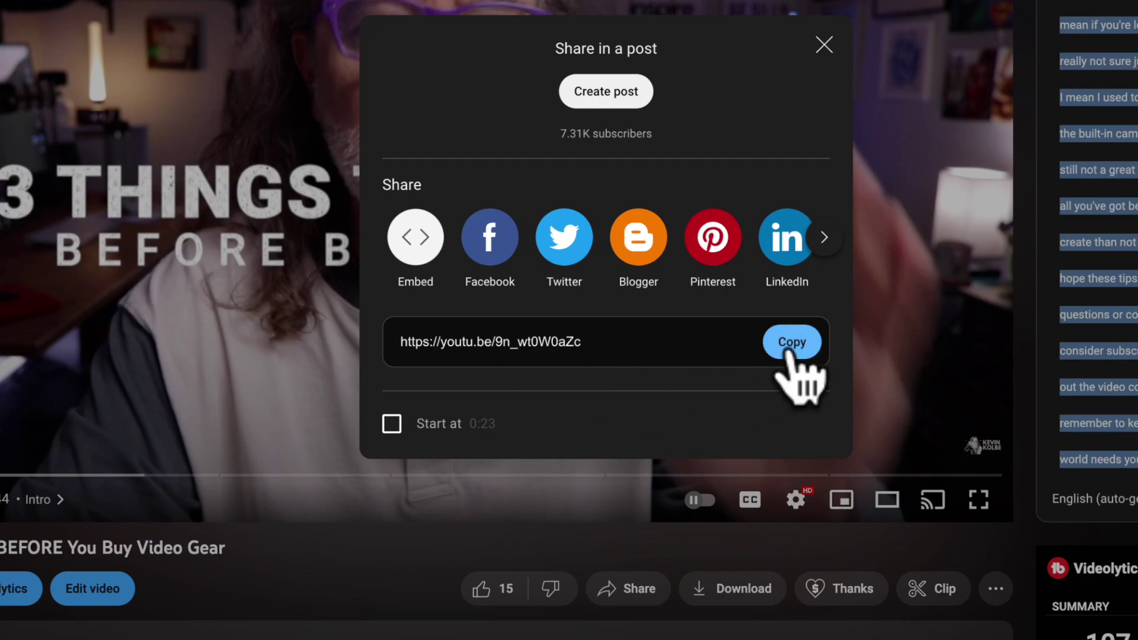
click(788, 353)
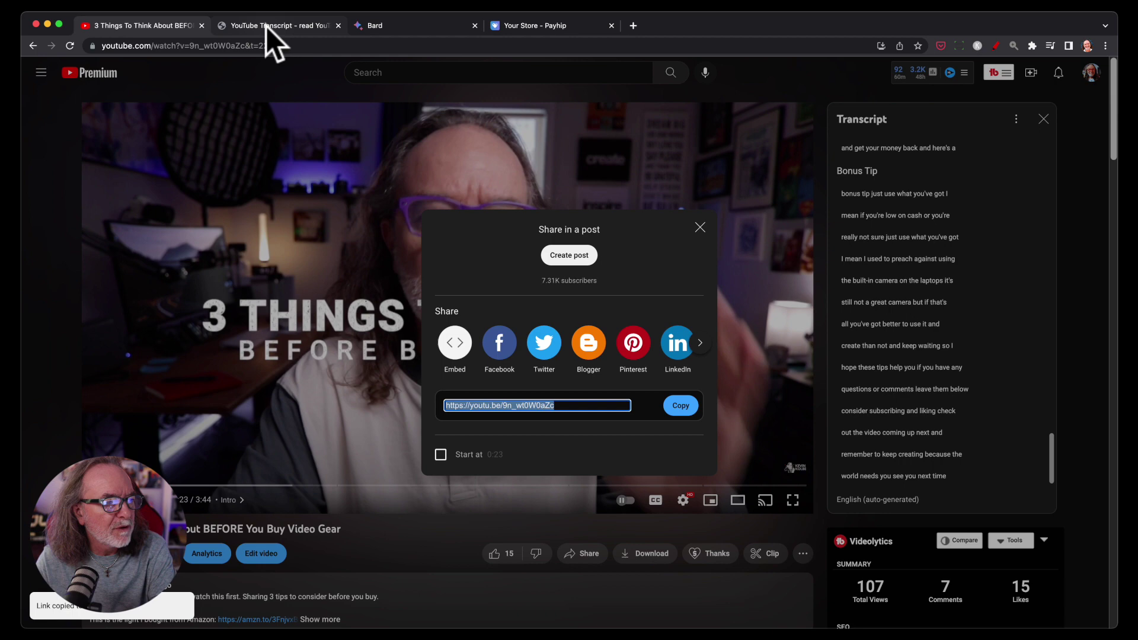
Paste the video link into YouTube Transcript to load the full plain-text transcript
click(265, 26)
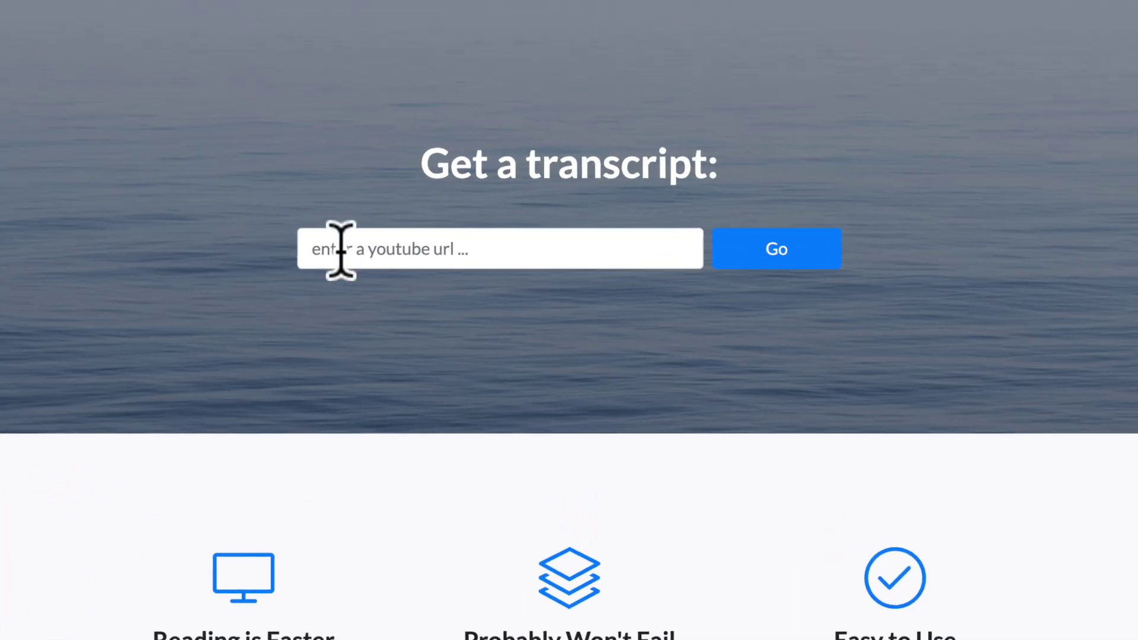
right_click(341, 250)
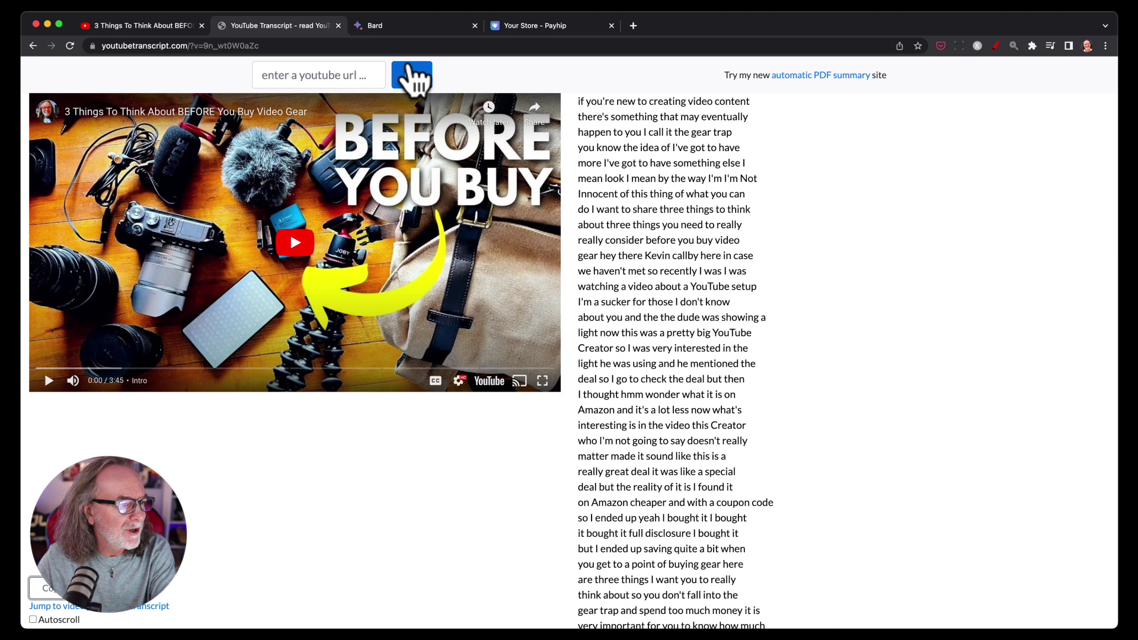
click(389, 26)
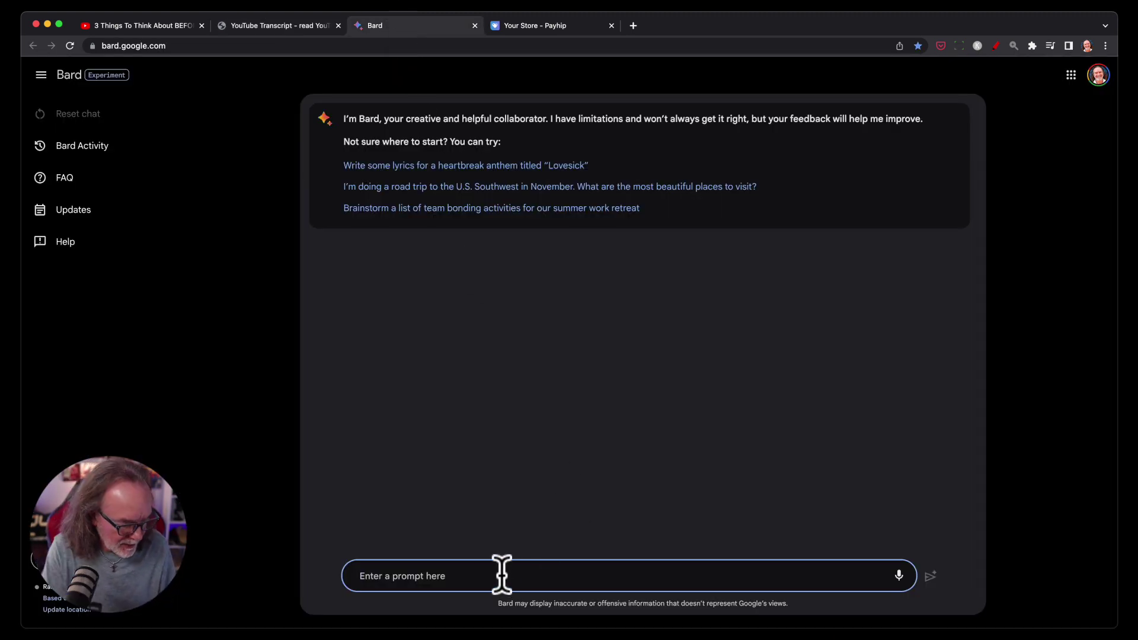
Send Bard 'summarize this for a blog post' with the pasted transcript on the next line
text(summarize this for a blog post)
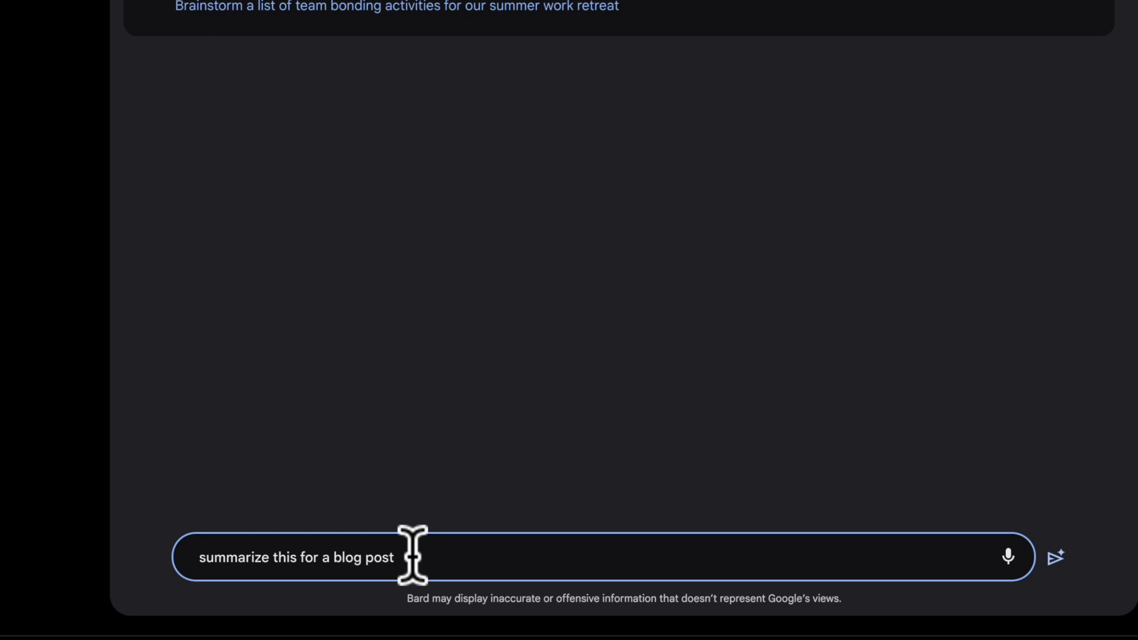
key(shift+Return)
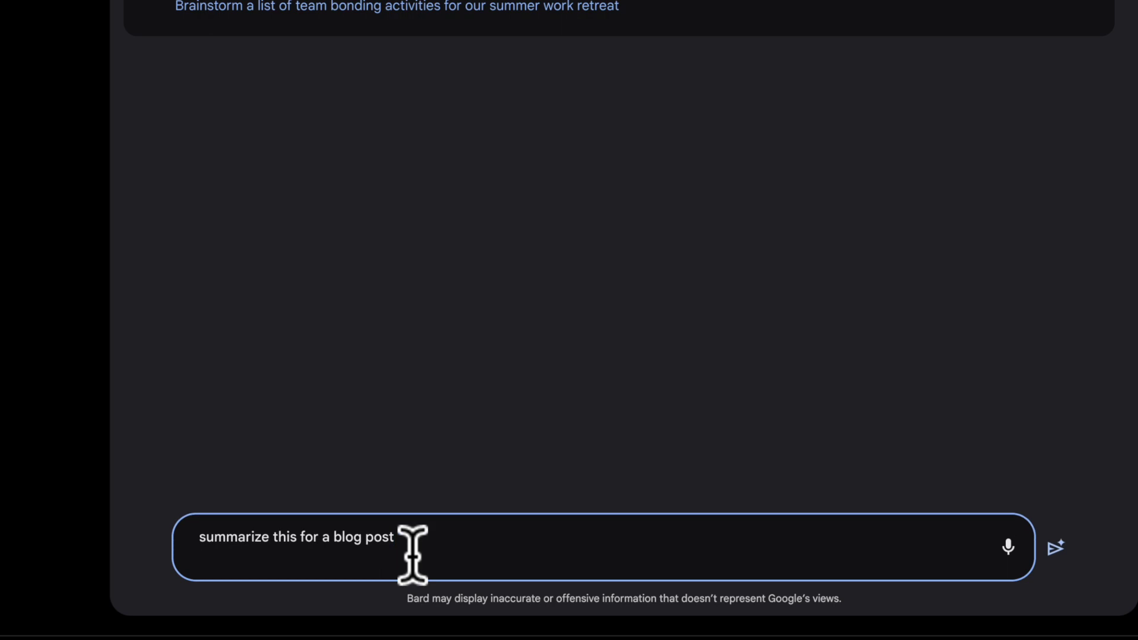
key(ctrl+v)
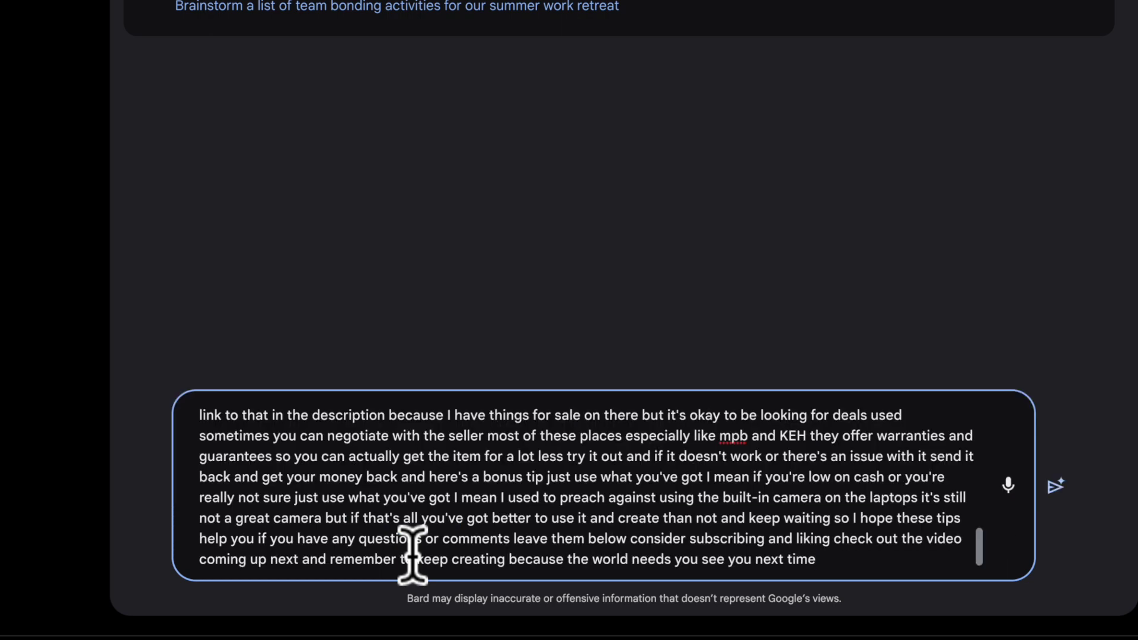
key(Return)
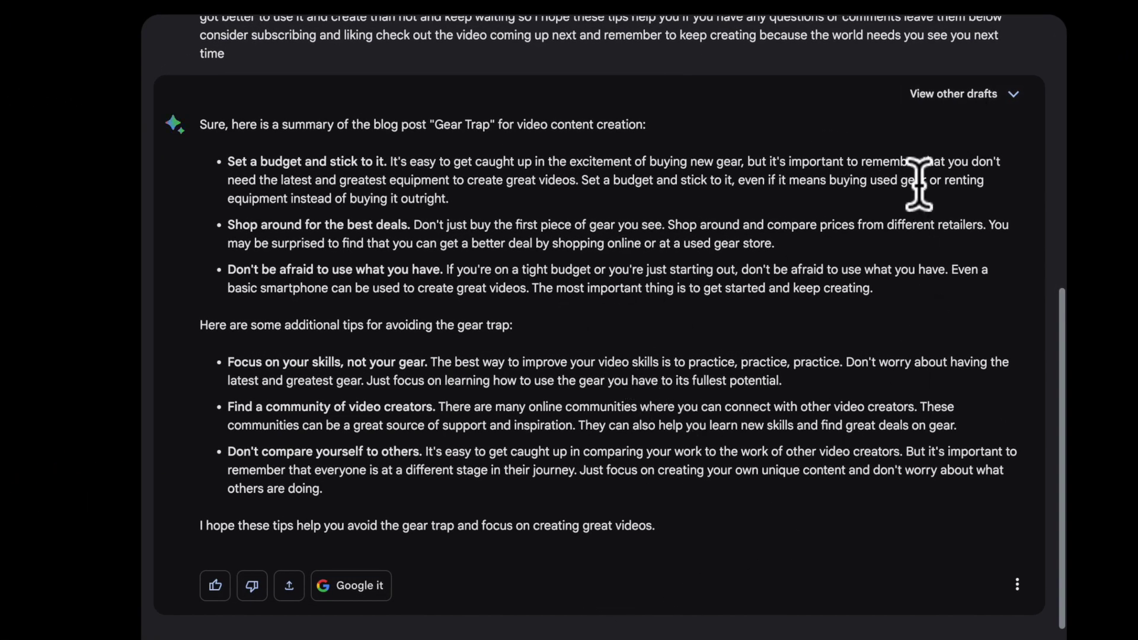
Compare Bard's Draft 2 and Draft 3 summaries and settle on Draft 2
click(986, 95)
click(608, 172)
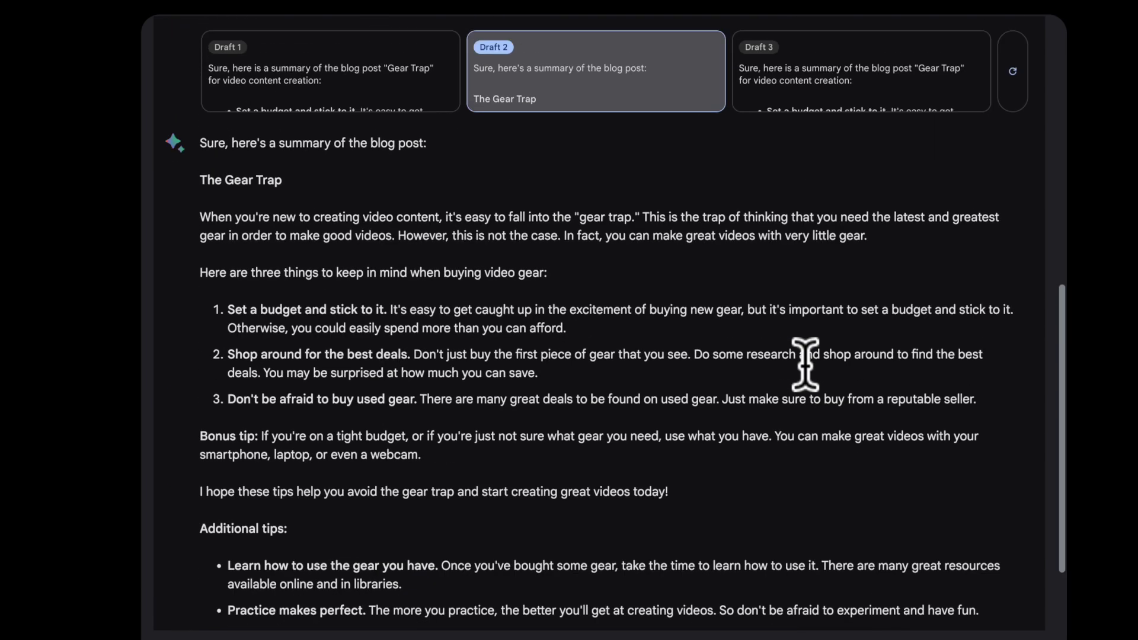
scroll(805, 364, up, 1)
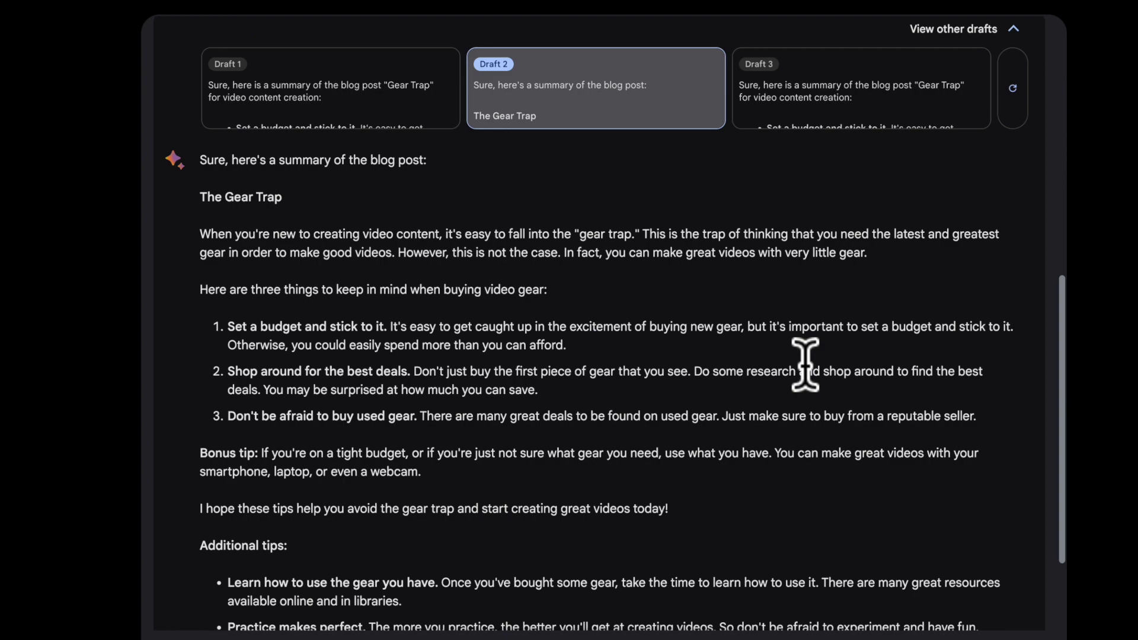
scroll(735, 349, down, 1)
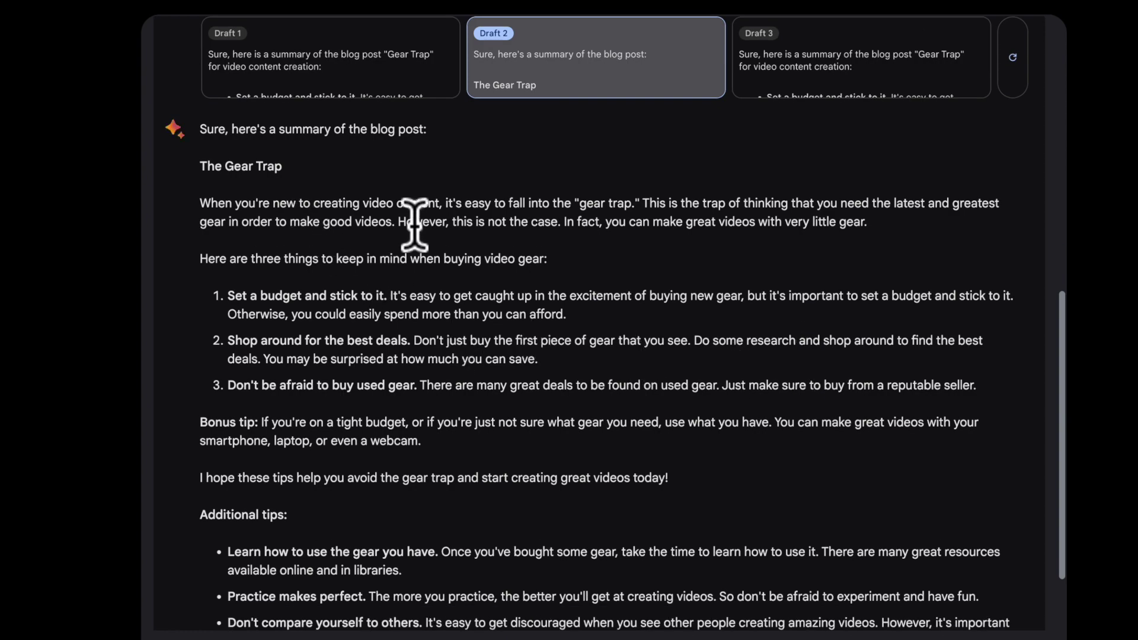
click(912, 77)
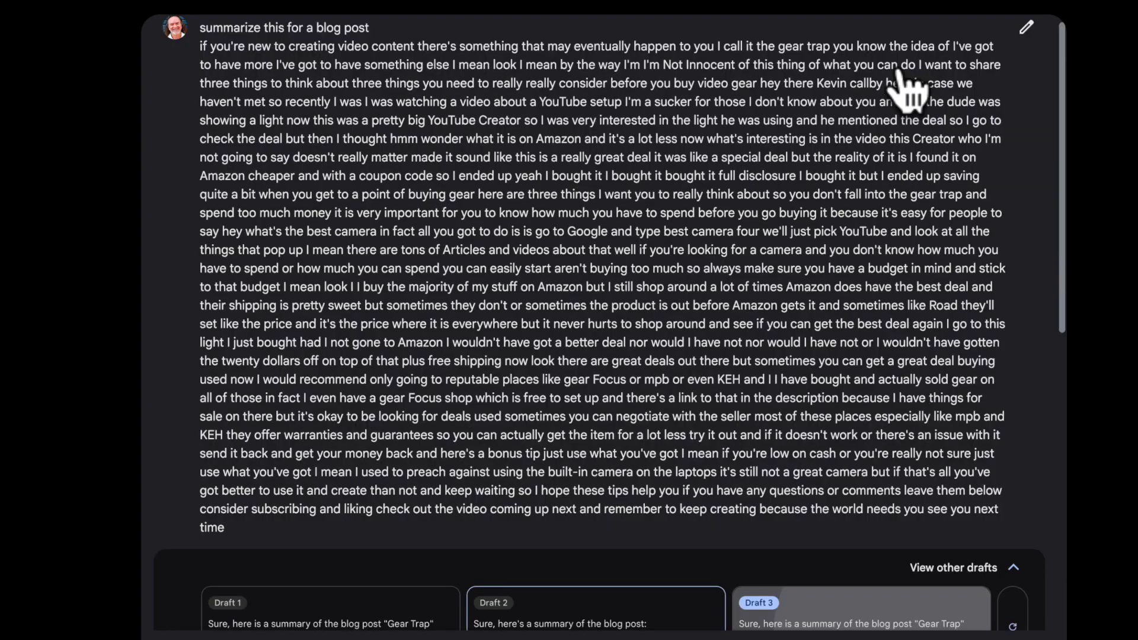
scroll(800, 287, down, 3)
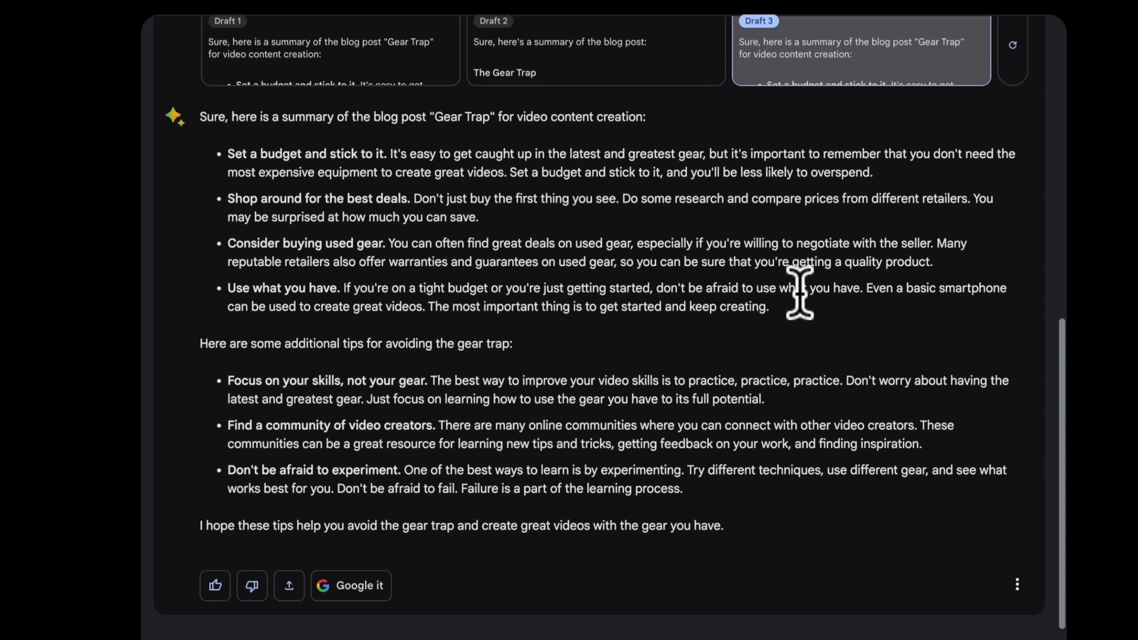
scroll(788, 267, up, 5)
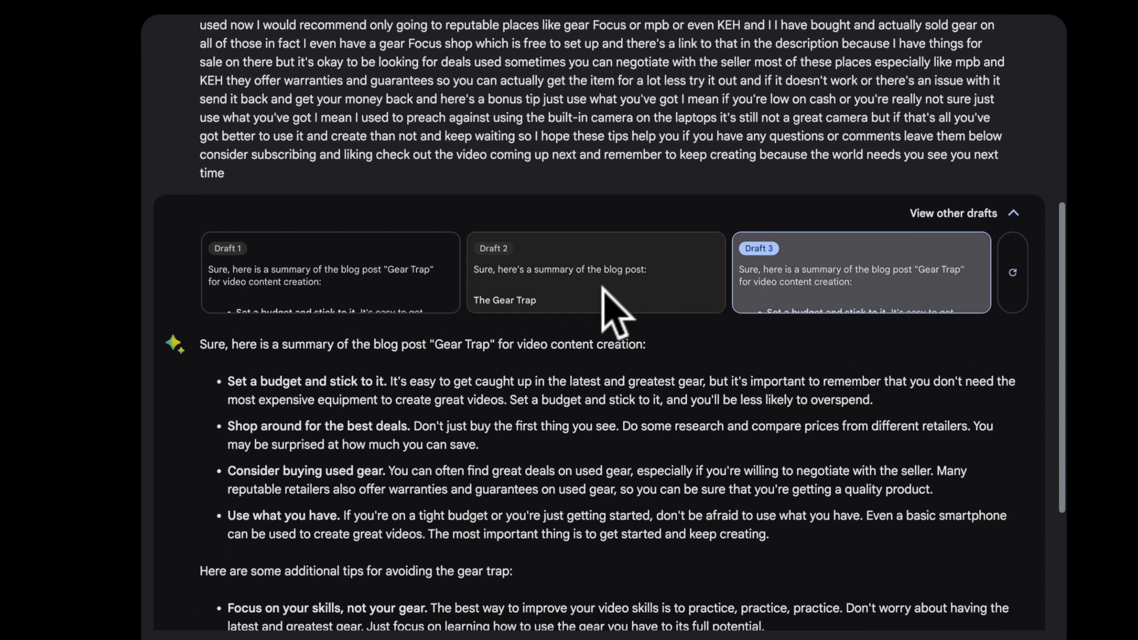
click(617, 264)
scroll(755, 358, down, 8)
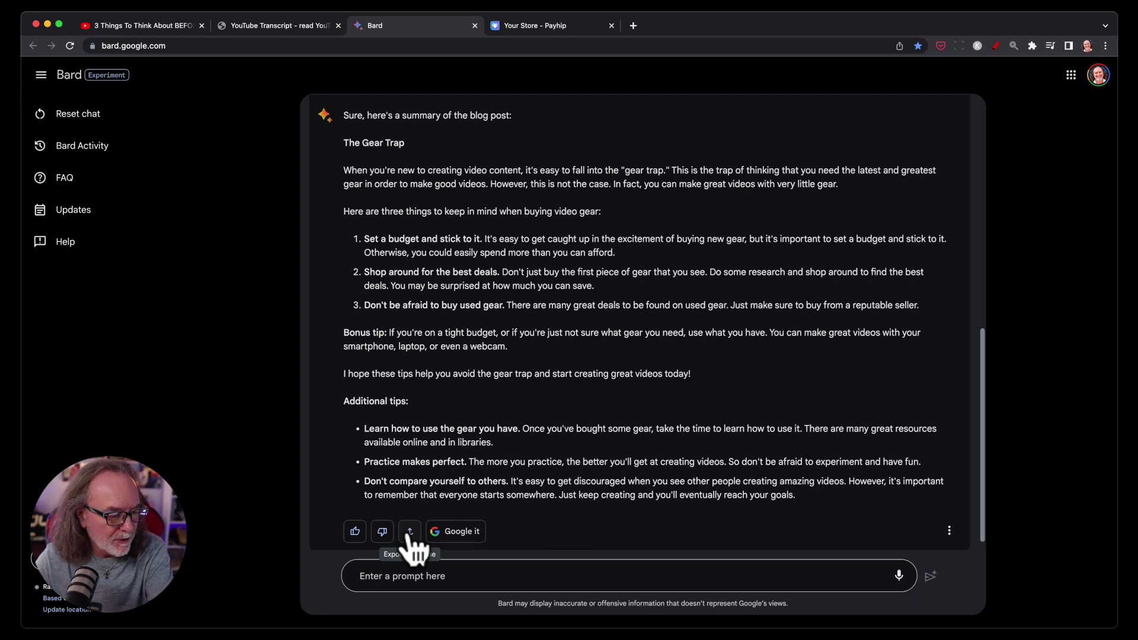
Export the Draft 2 summary to Google Docs and open the new document
click(409, 532)
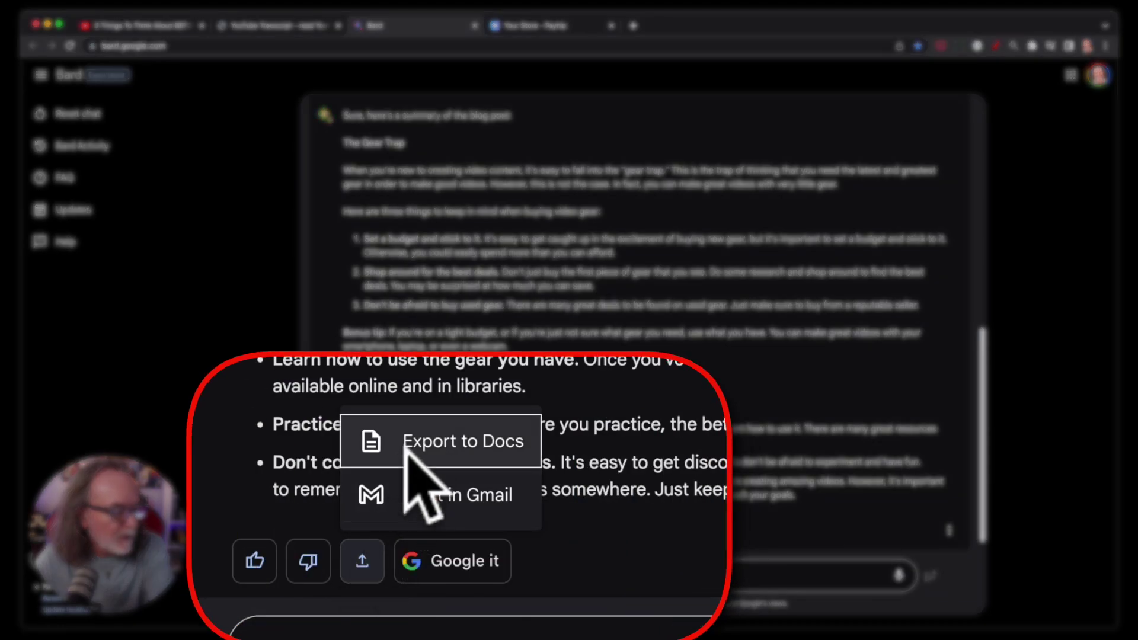
click(406, 454)
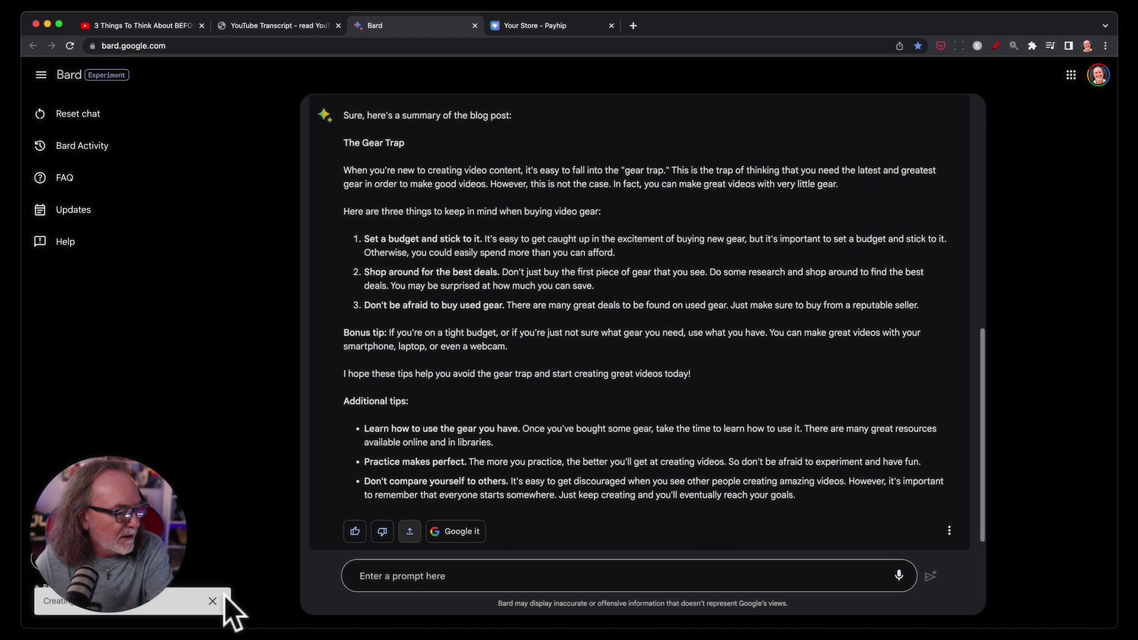
click(160, 604)
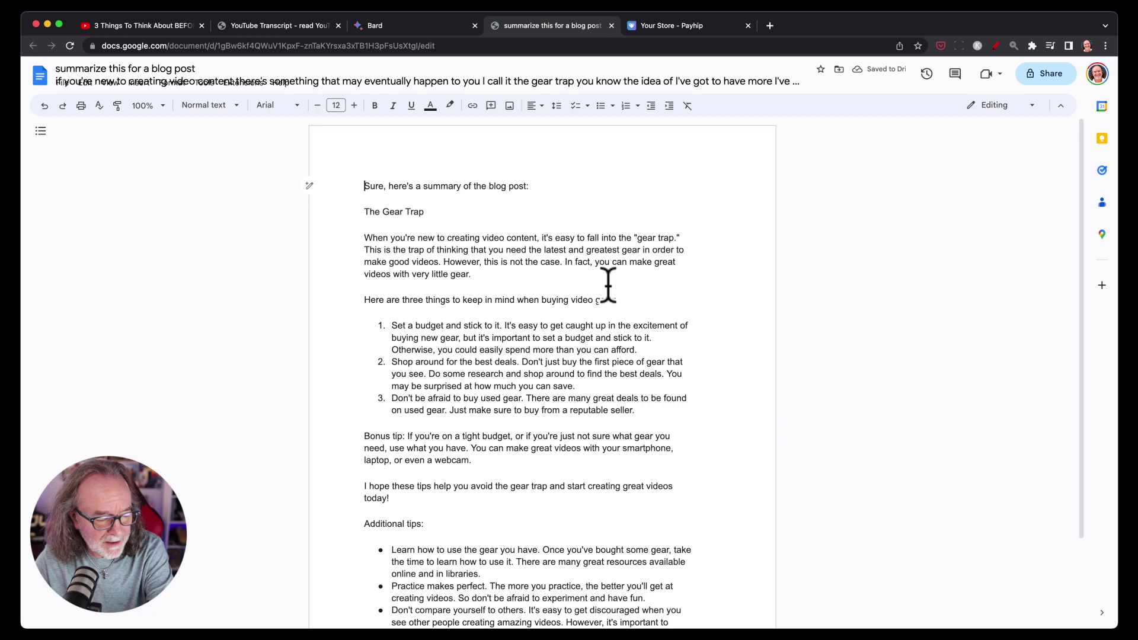
Rename the document to '3 things to think about before buying gear'
scroll(609, 285, down, 3)
scroll(619, 296, up, 3)
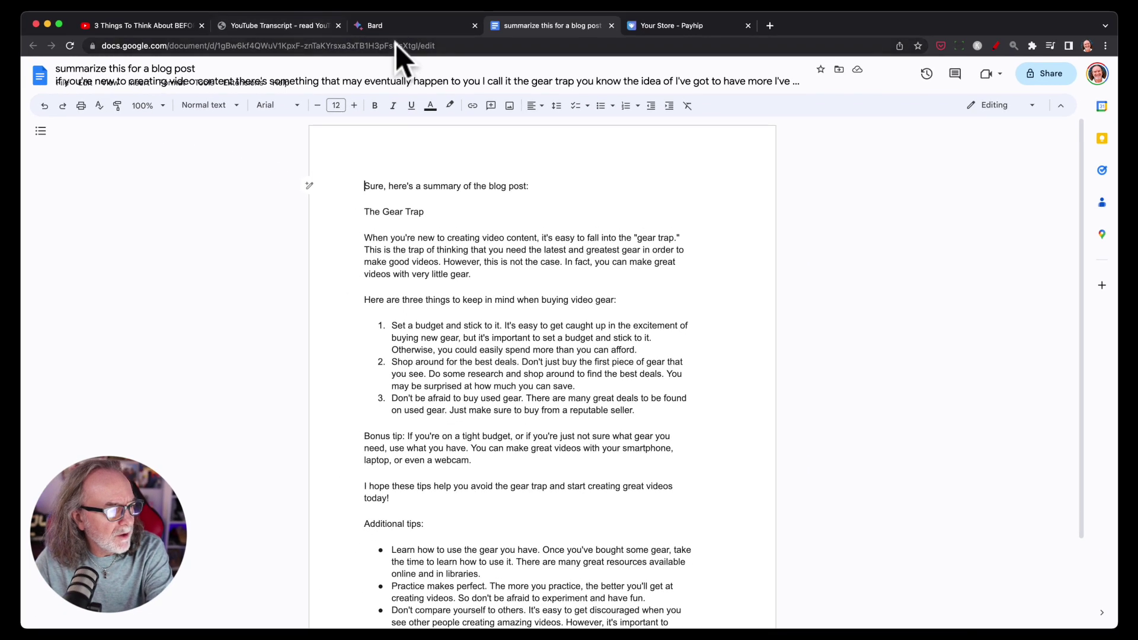
click(142, 70)
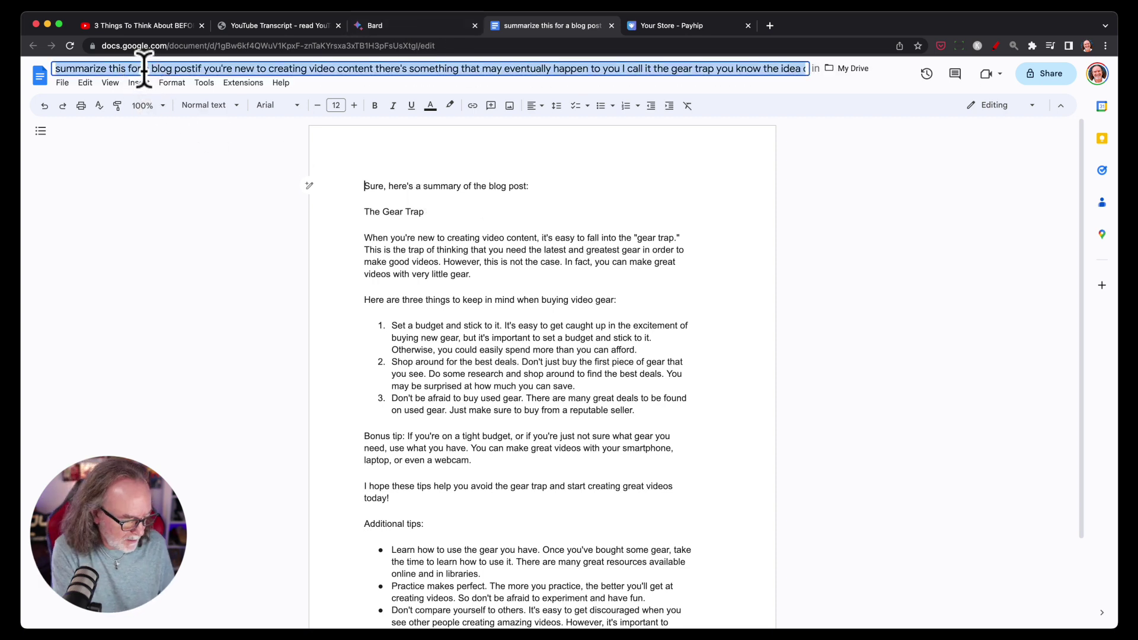
text(3 thi)
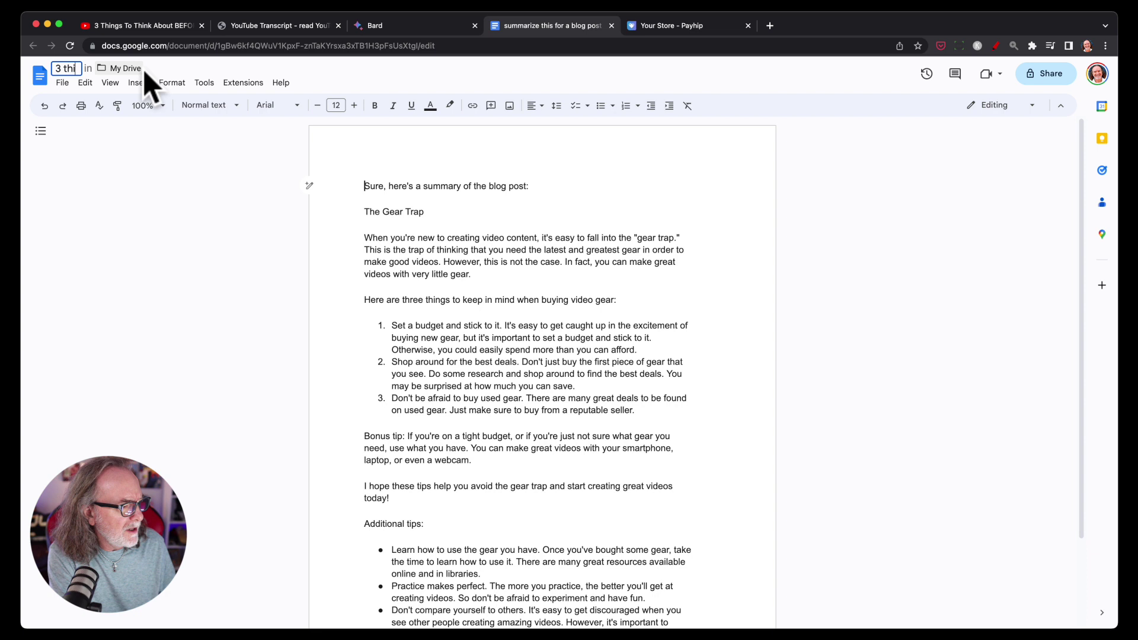
text(ngs to think ab)
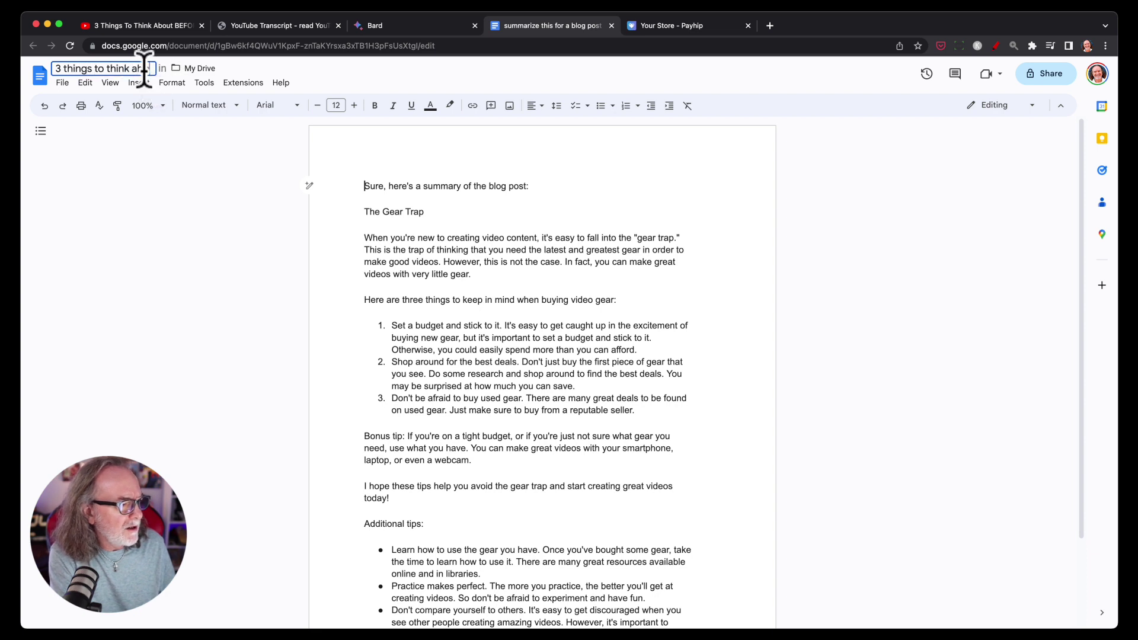
text(out before buying gear)
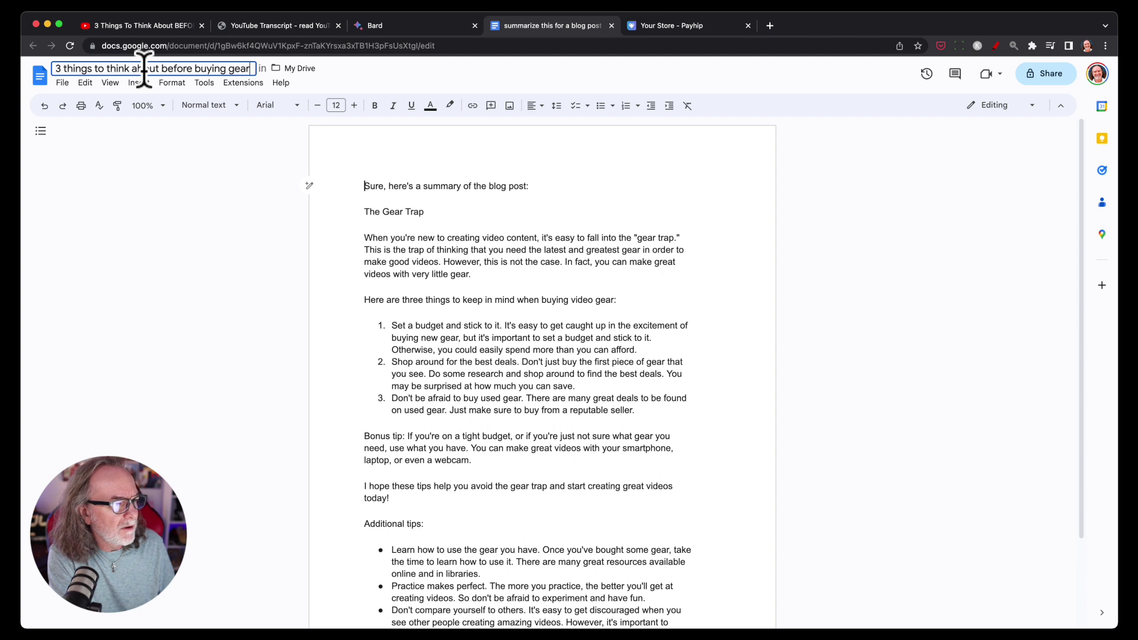
key(Return)
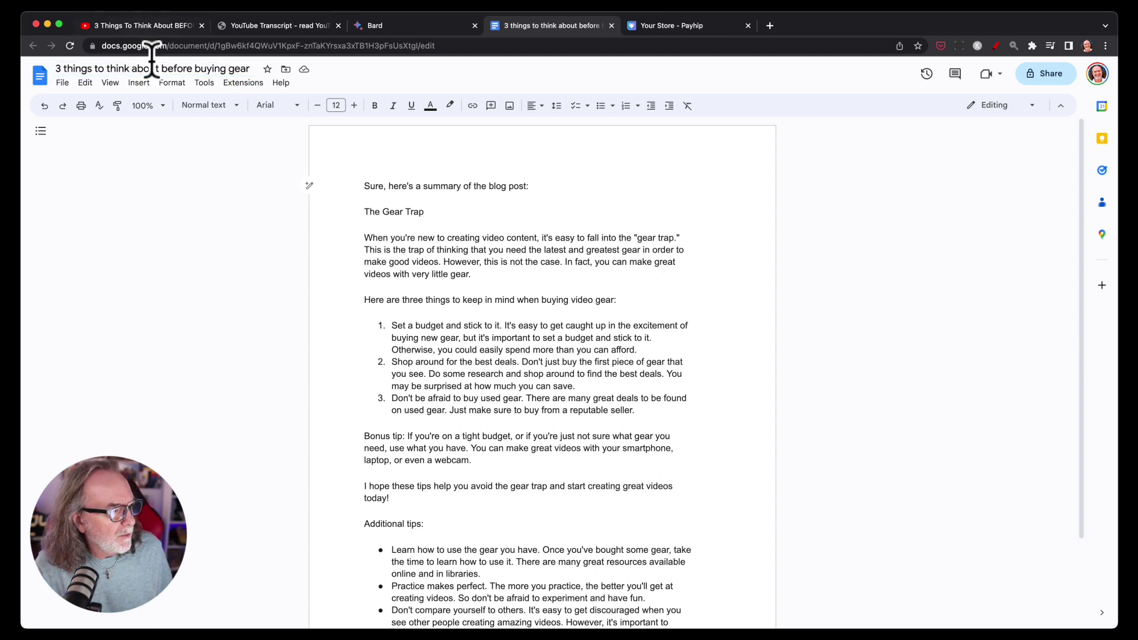
Replace the article's opening two lines with the copied document name as headline
click(158, 81)
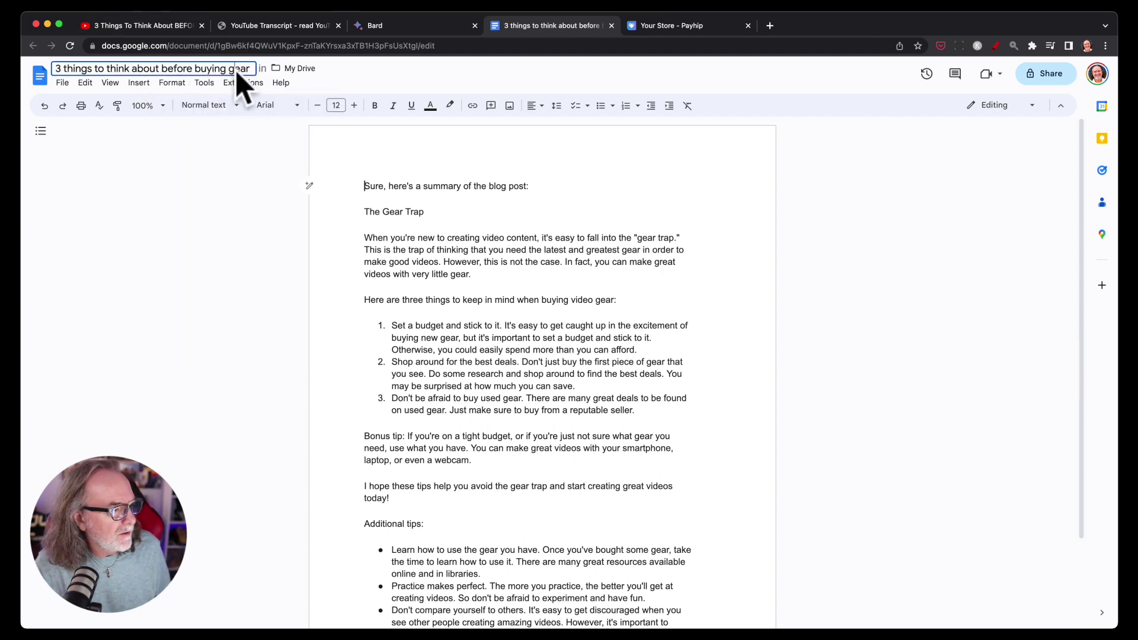
drag(252, 68, 7, 71)
key(ctrl+c)
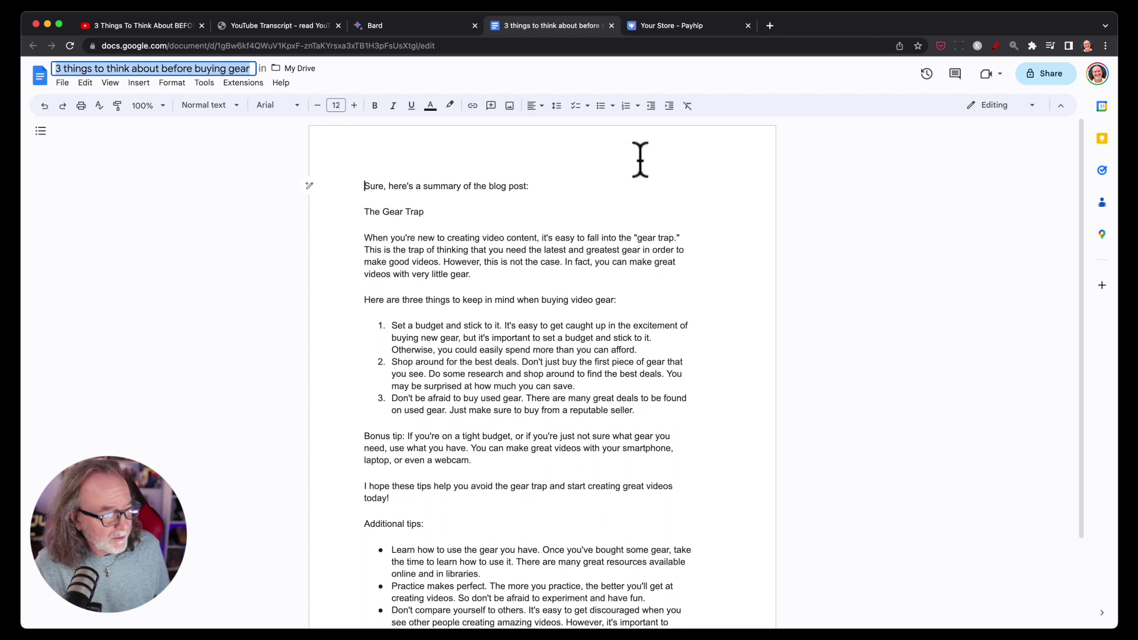
click(519, 186)
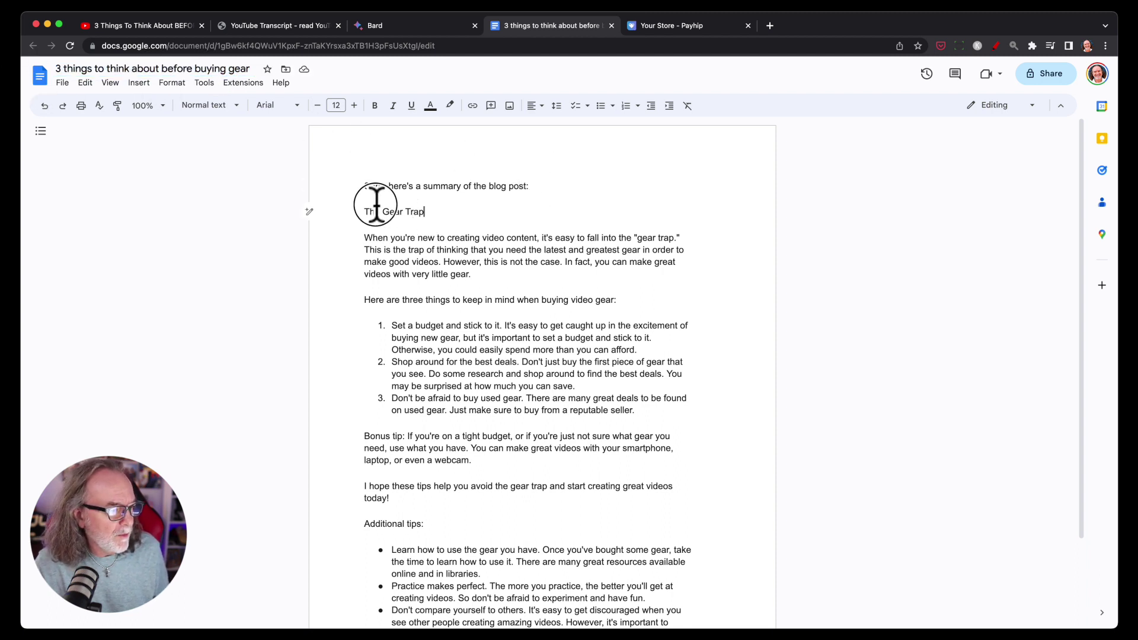
shift+click(330, 183)
key(ctrl+v)
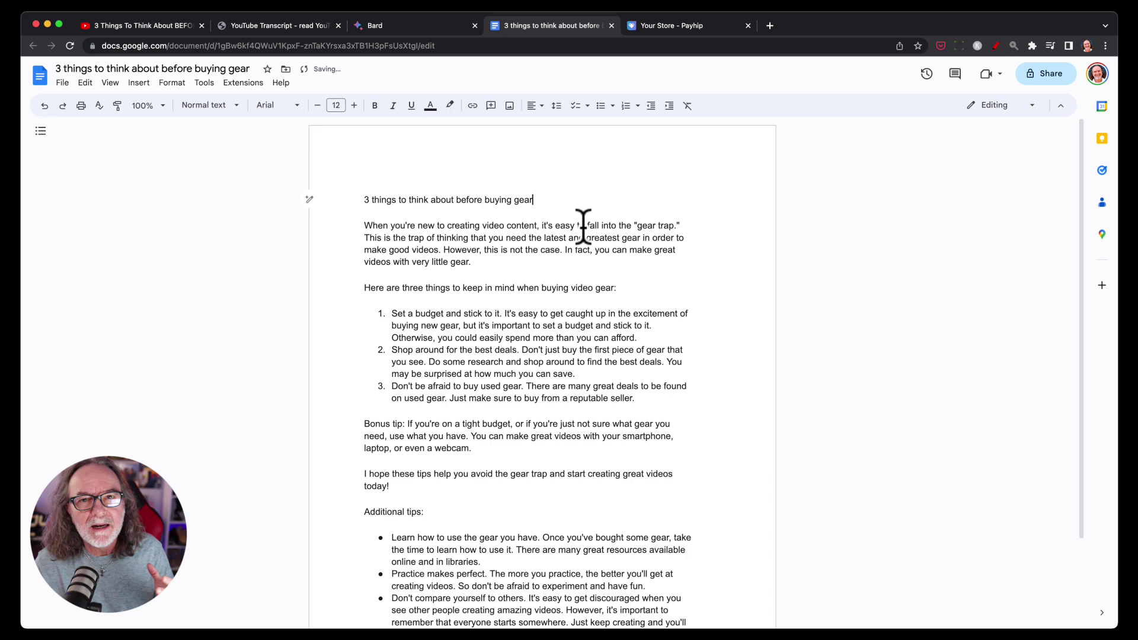
scroll(625, 305, down, 3)
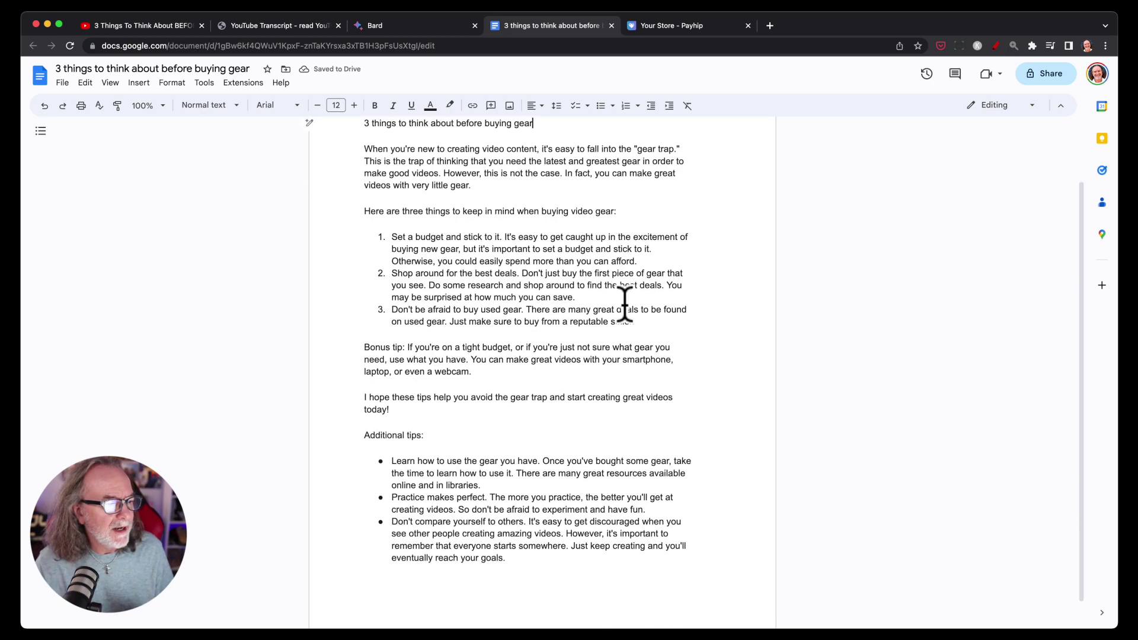
scroll(625, 304, down, 1)
scroll(622, 302, up, 4)
scroll(593, 403, down, 3)
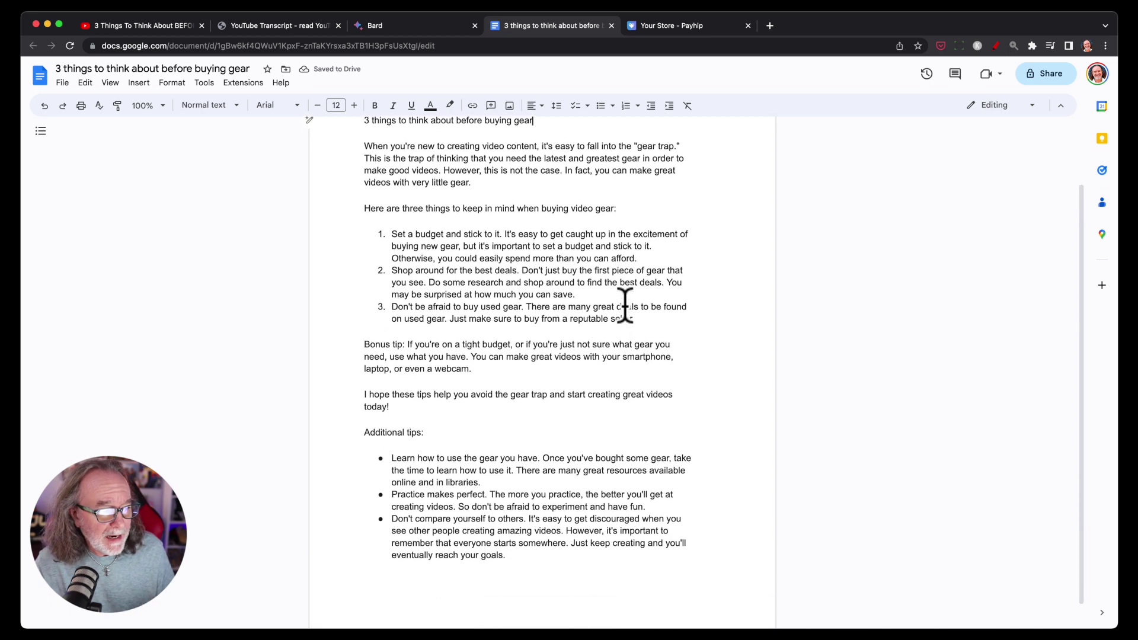
Scroll through the Google Docs article to its closing lines and back
scroll(571, 498, down, 1)
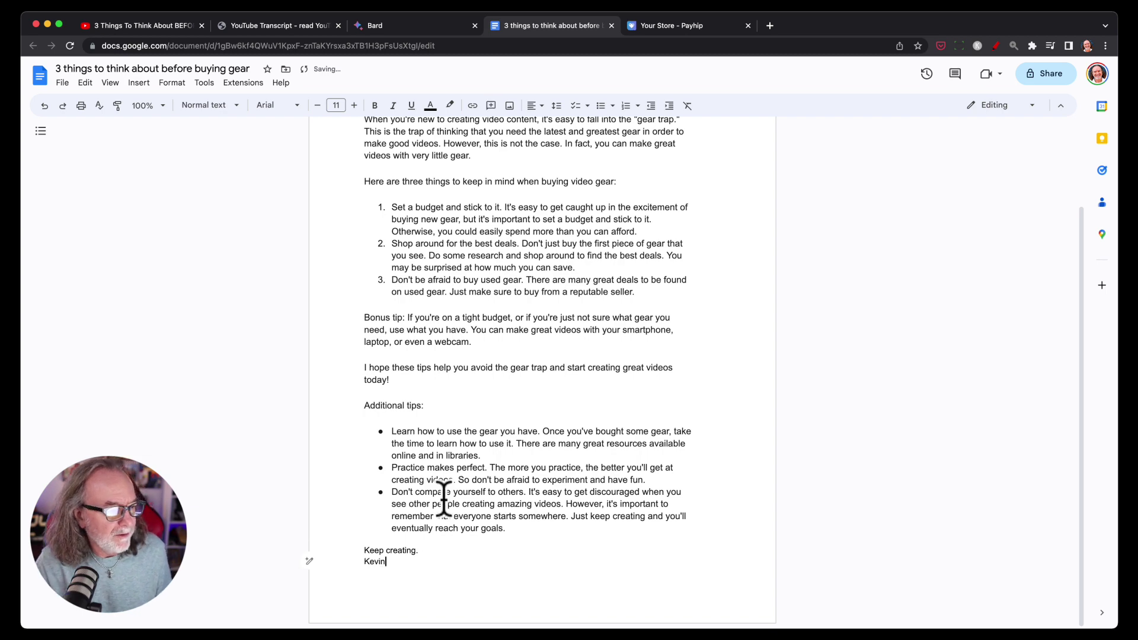
scroll(521, 441, up, 4)
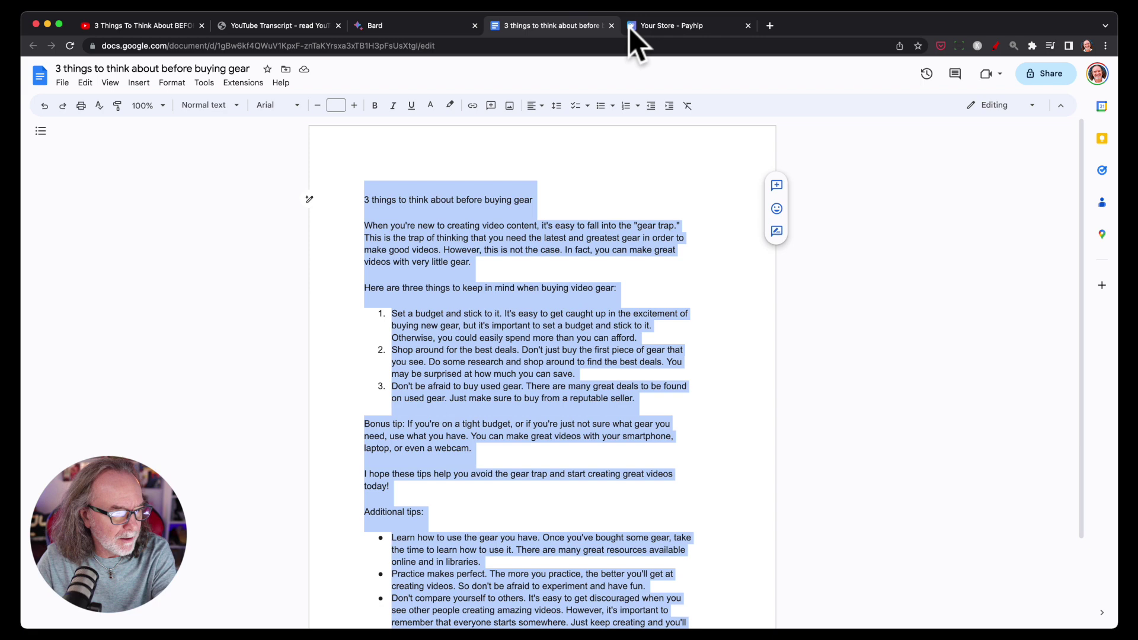
Open kevinkolbe.com in a new tab and browse its homepage, then return to Payhip
click(652, 26)
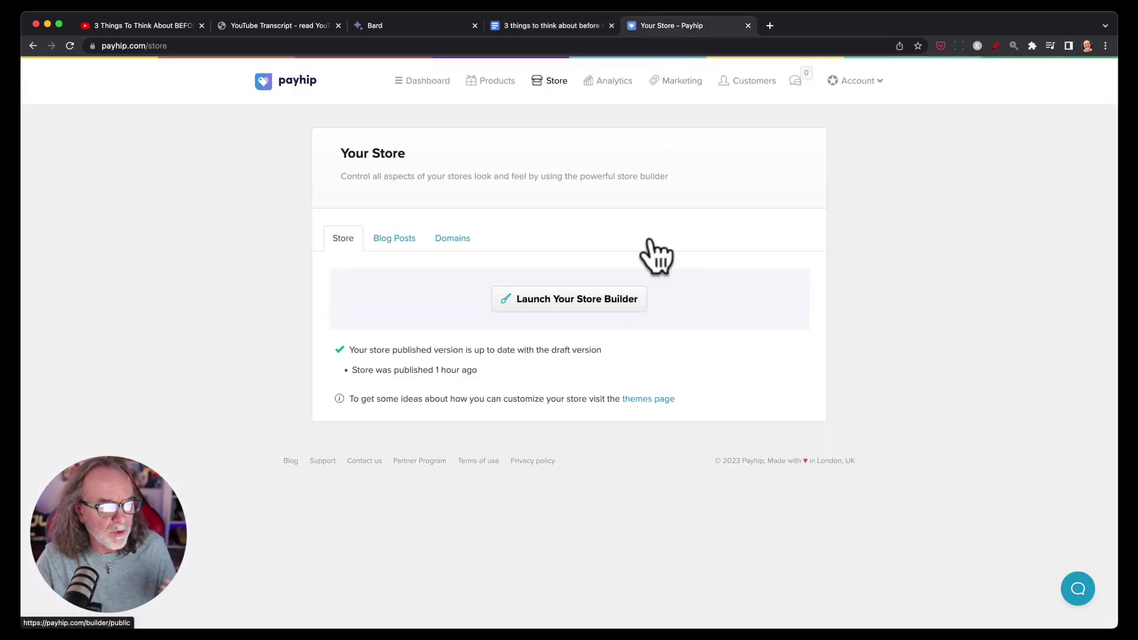
click(768, 25)
text(kevinkolbe.com)
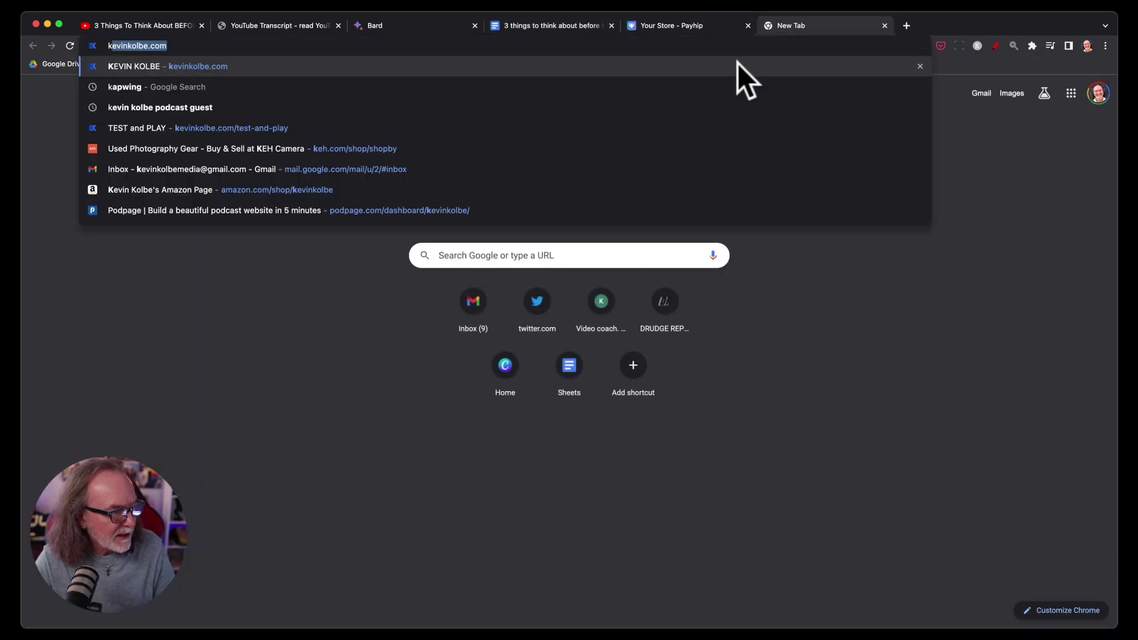
key(Return)
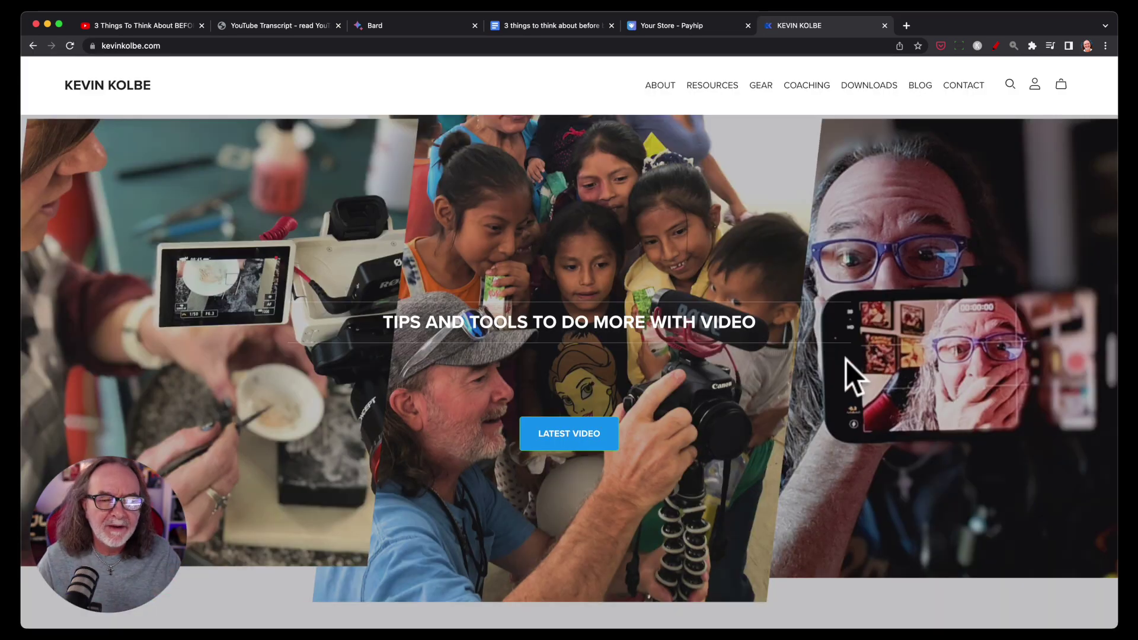
scroll(846, 360, down, 3)
scroll(846, 359, down, 3)
scroll(845, 360, down, 3)
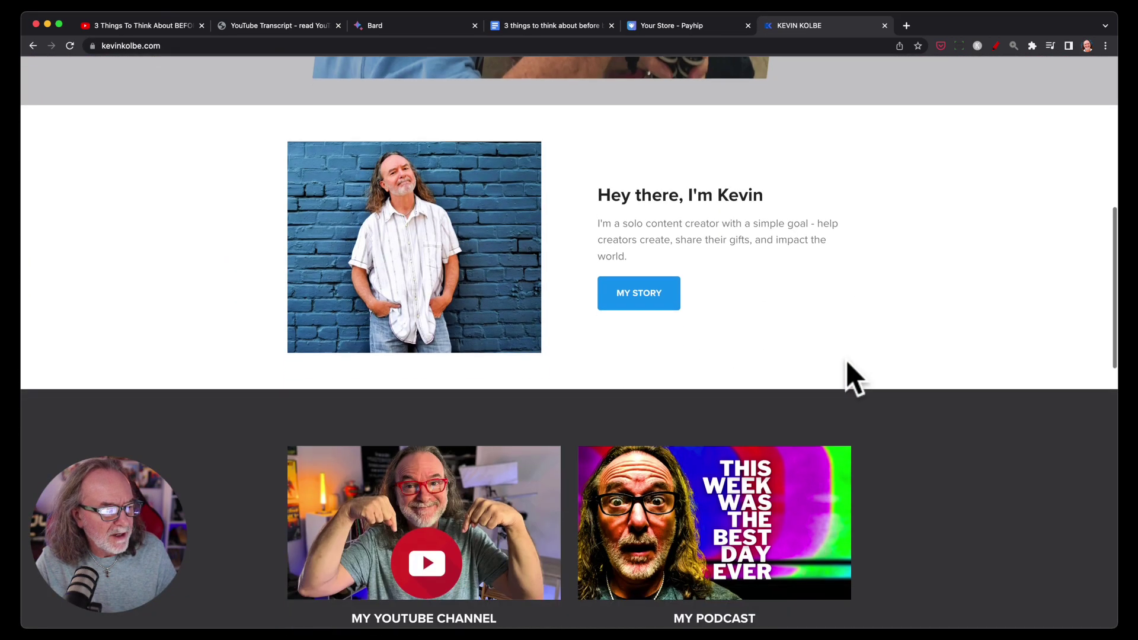
scroll(847, 362, down, 5)
scroll(847, 362, down, 2)
scroll(847, 362, up, 1)
scroll(847, 362, up, 8)
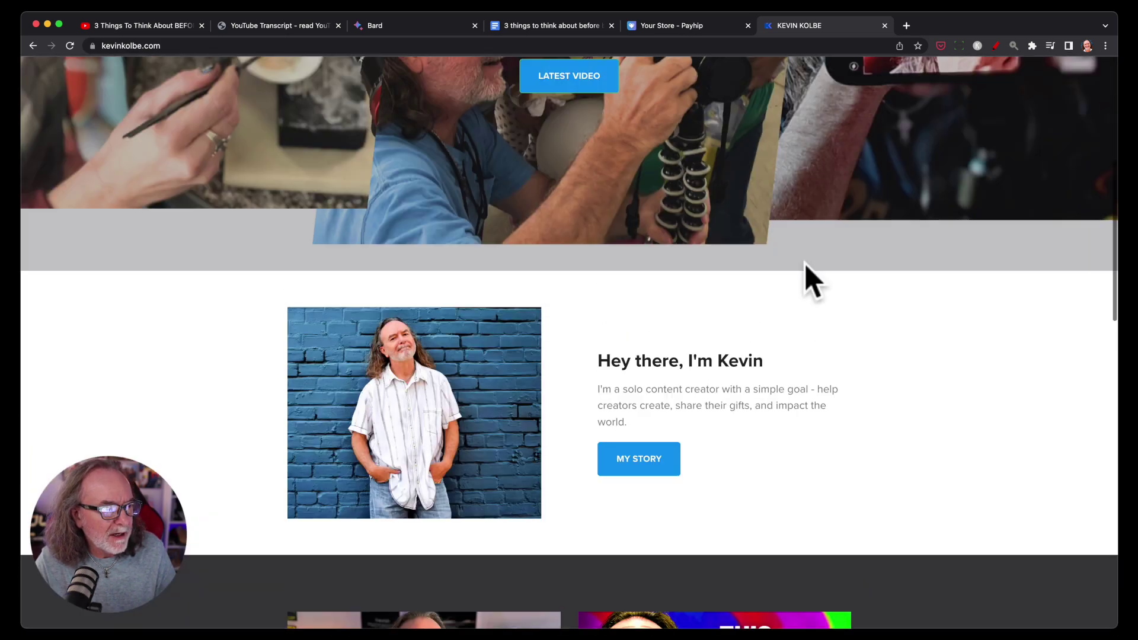
Start a new post from Payhip's Blog Posts list
click(713, 26)
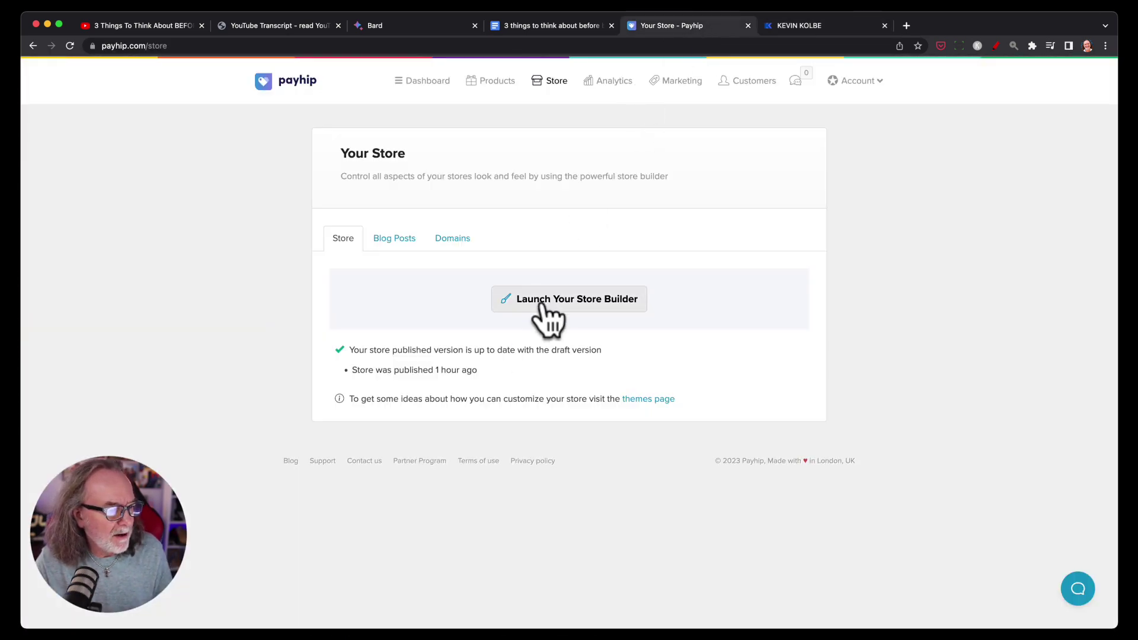
click(394, 239)
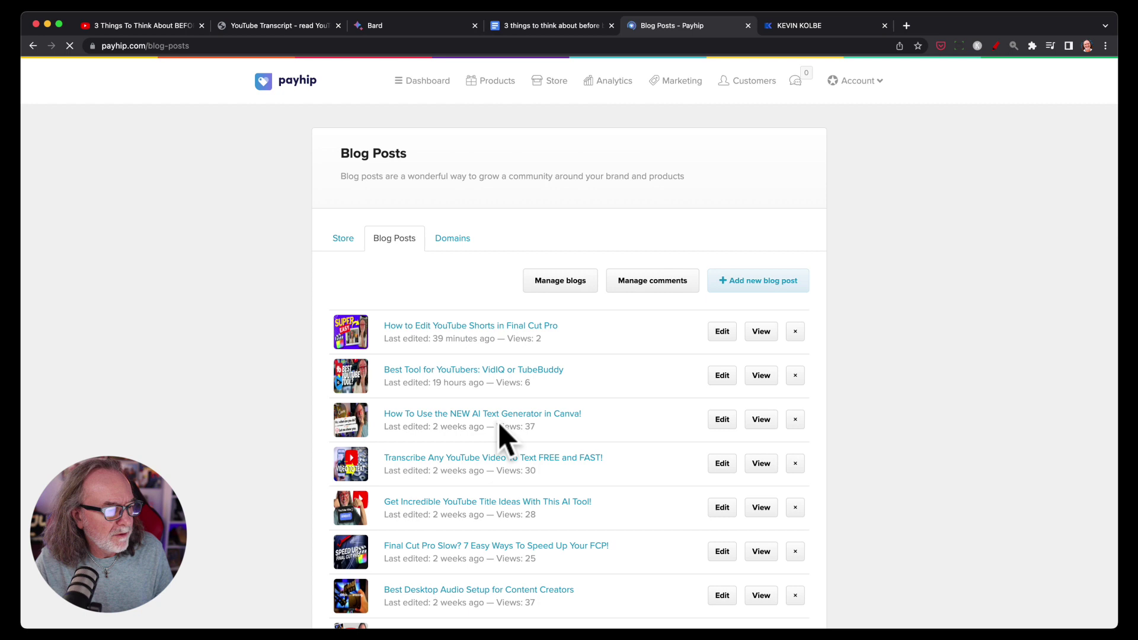
click(763, 283)
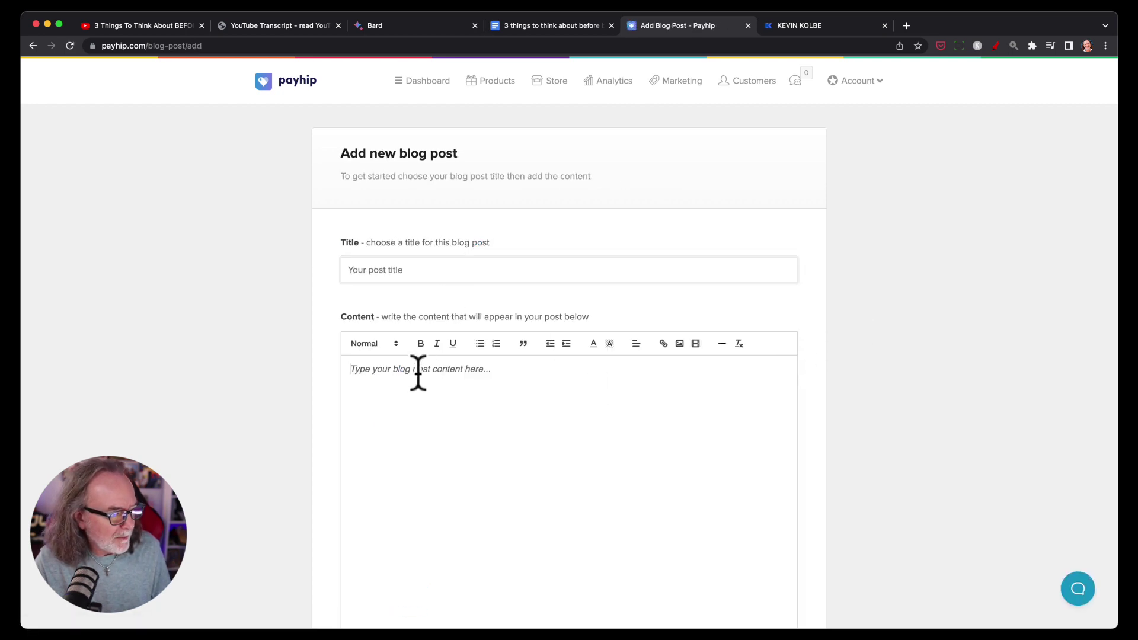
Remove a stray pasted headline from the content and fetch the article from Google Docs
key(super+v)
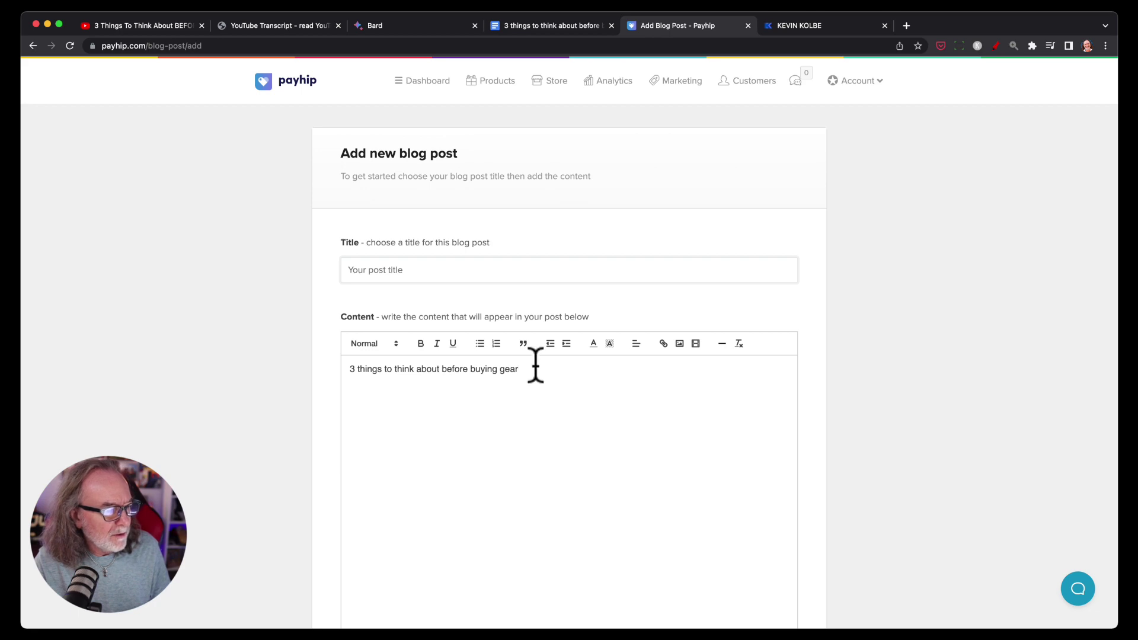
drag(535, 365, 322, 368)
key(BackSpace)
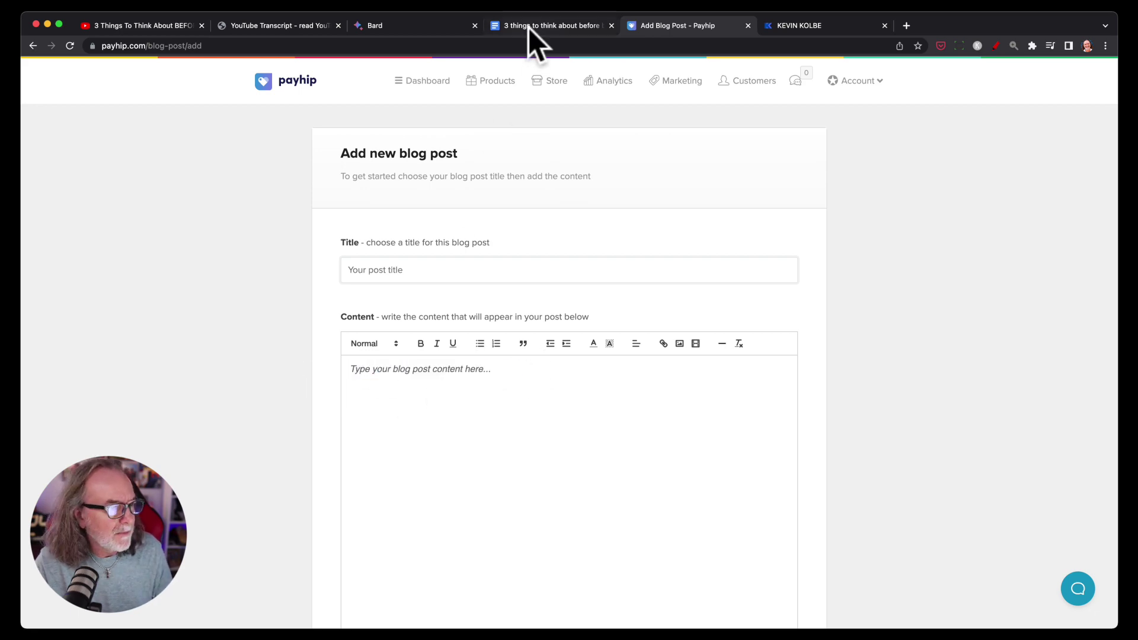
click(528, 27)
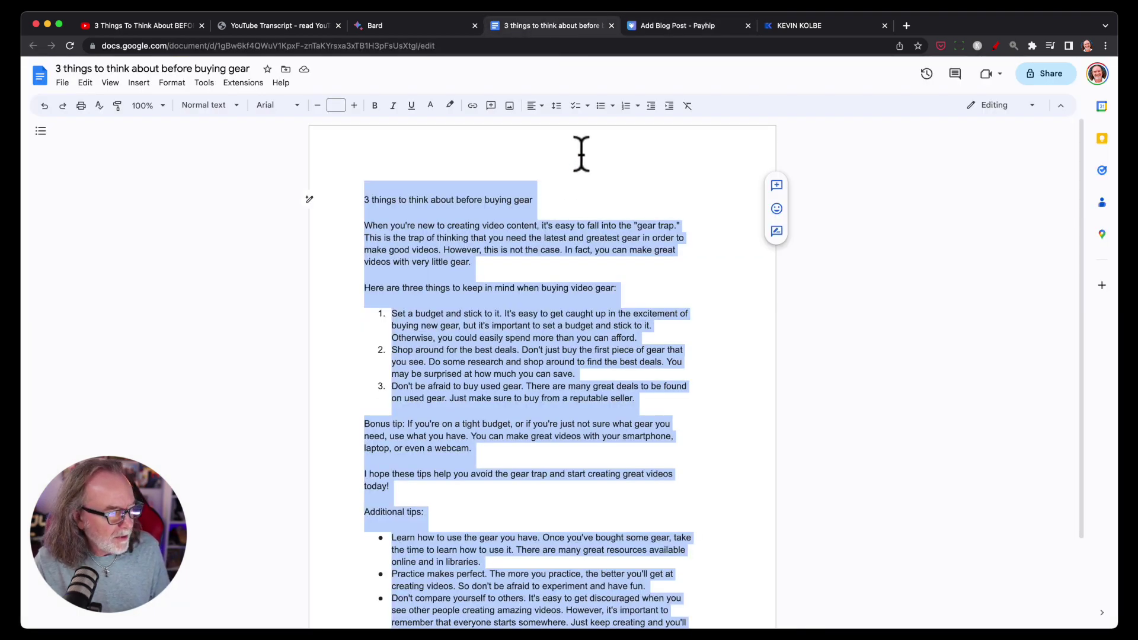
click(706, 29)
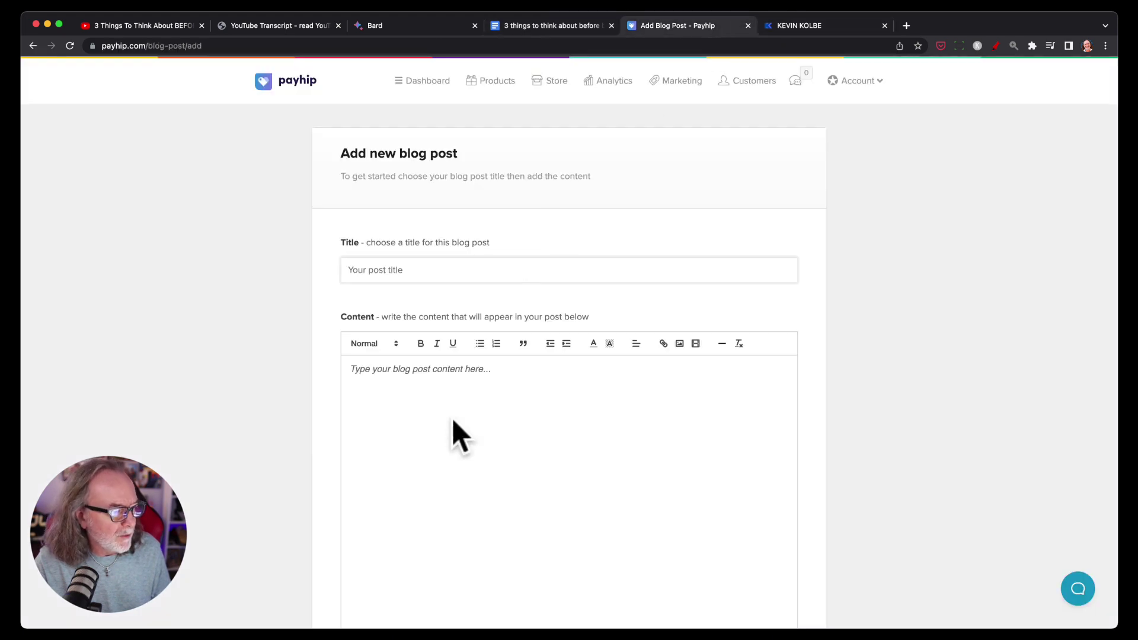
Paste the article into Content and set the title to '3 Things To Think About Before Buying Gear'
click(430, 382)
text(3 things to think about before buying gear When you're new to creating video content, it's easy to fall into the "gear trap." This is the trap of thinking that you need the latest and greatest gear in order to make good videos. However, this is not the case. In fact, you can make great videos with very little gear. Here are three things to keep in mind when buying video gear: Set a budget and stick to it. It's easy to get caught up in the excitement of buying new gear, but it's important to set a budget and stick to it. Otherwise, you could easily spend more than you can afford. Shop around for the best deals. Don't just buy the first piece of gear that you see. Do some research and shop around to find the best deals. You may be surprised at how much you can save. Don't be afraid to buy used gear. There are many great deals to be found on used gear. Just make sure to buy from a reputable seller. Bonus tip: If you're on a tight budget, or if you're just not sure what gear you need, use what you have. You can make great videos with your smartphone, laptop, or even a webcam. I hope these tips help you avoid the gear trap and start creating great videos today! Additional tips: Learn how to use the gear you have. Once you've bought some gear, take the time to learn how to use it. There are many great resources available online and in libraries. Practice makes perfect. The more you practice, the better you'll get at creating videos. So don't be afraid to experiment and have fun. Don't compare yourself to others. It's easy to get discouraged when you see other people creating amazing videos. However, it's important to remember that everyone starts somewhere. Just keep creating and you'll eventually reach your goals. Keep creating. Kevin)
scroll(456, 415, up, 2)
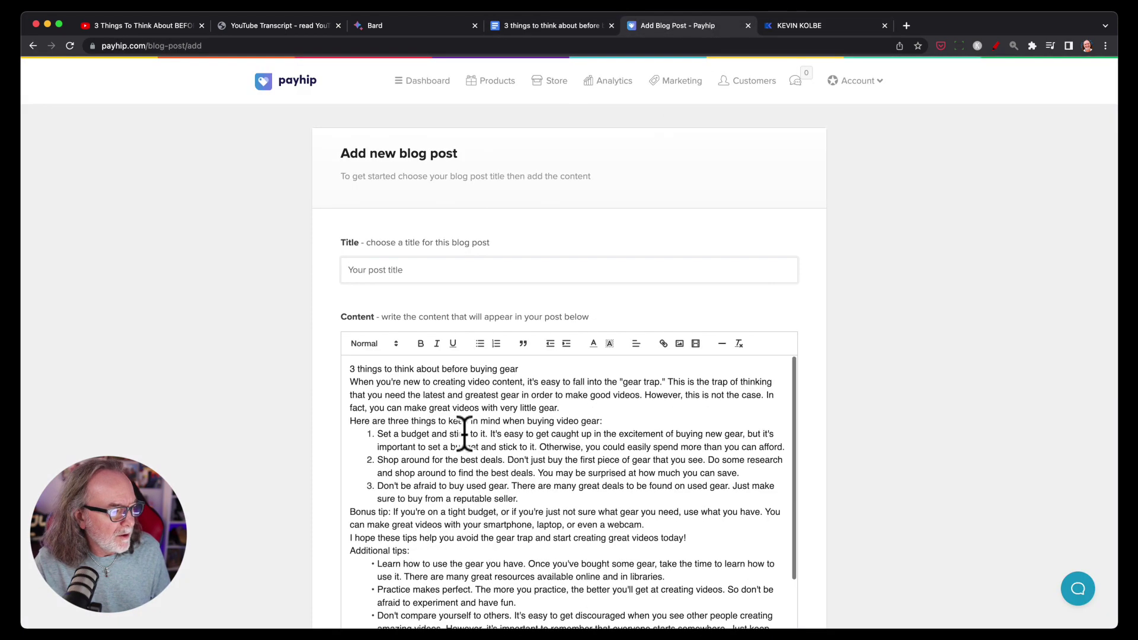
drag(520, 368, 332, 374)
key(ctrl+c)
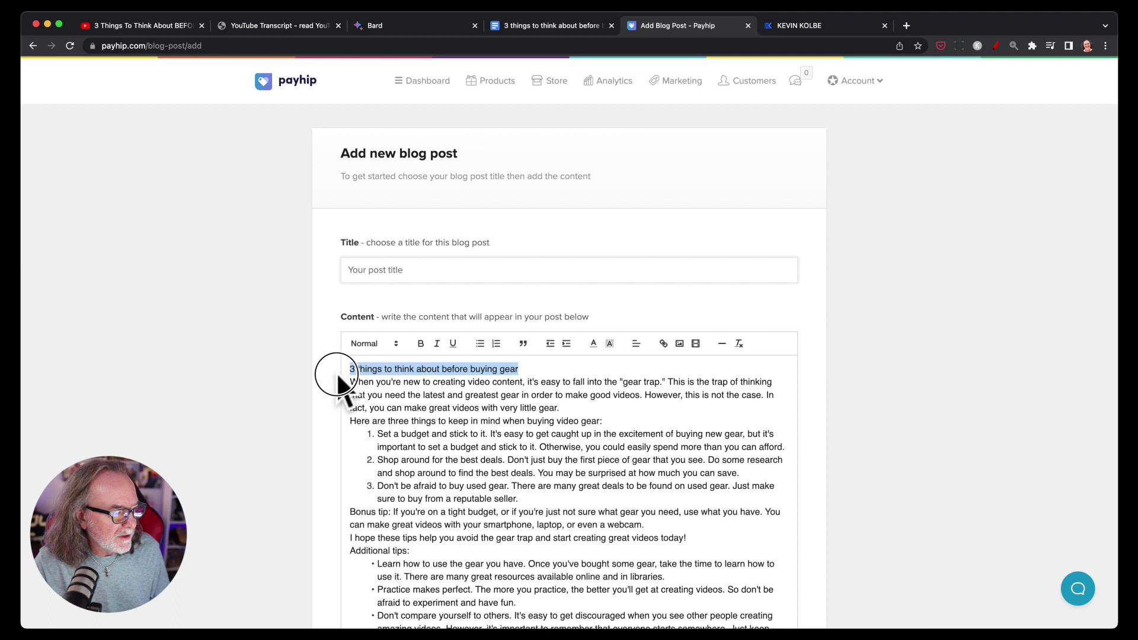
click(419, 268)
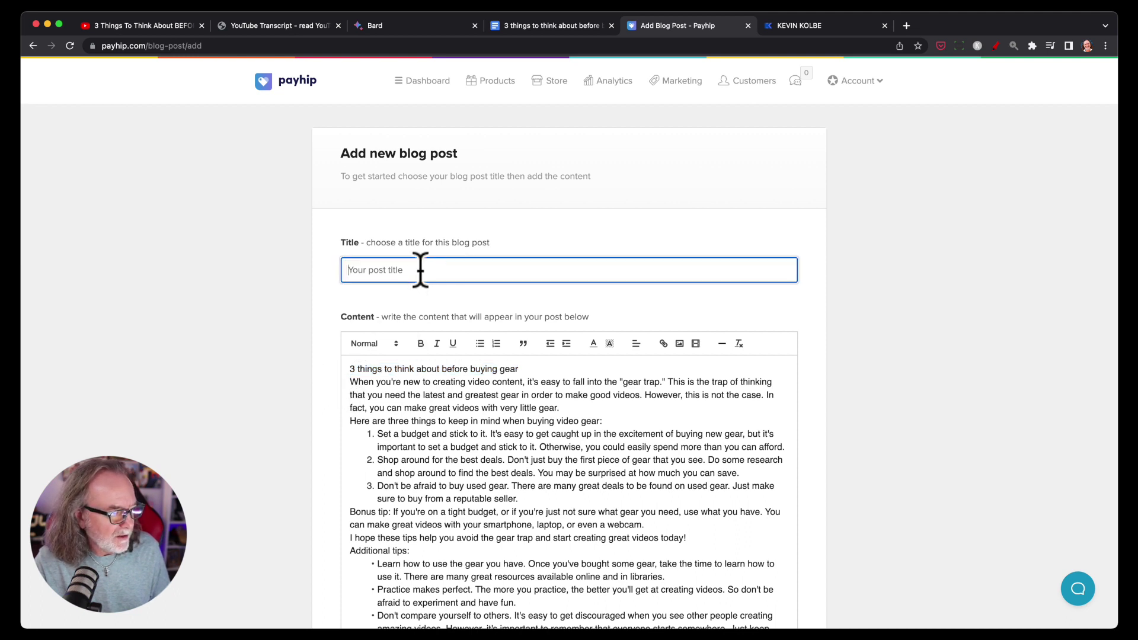
key(ctrl+v)
drag(528, 272, 356, 270)
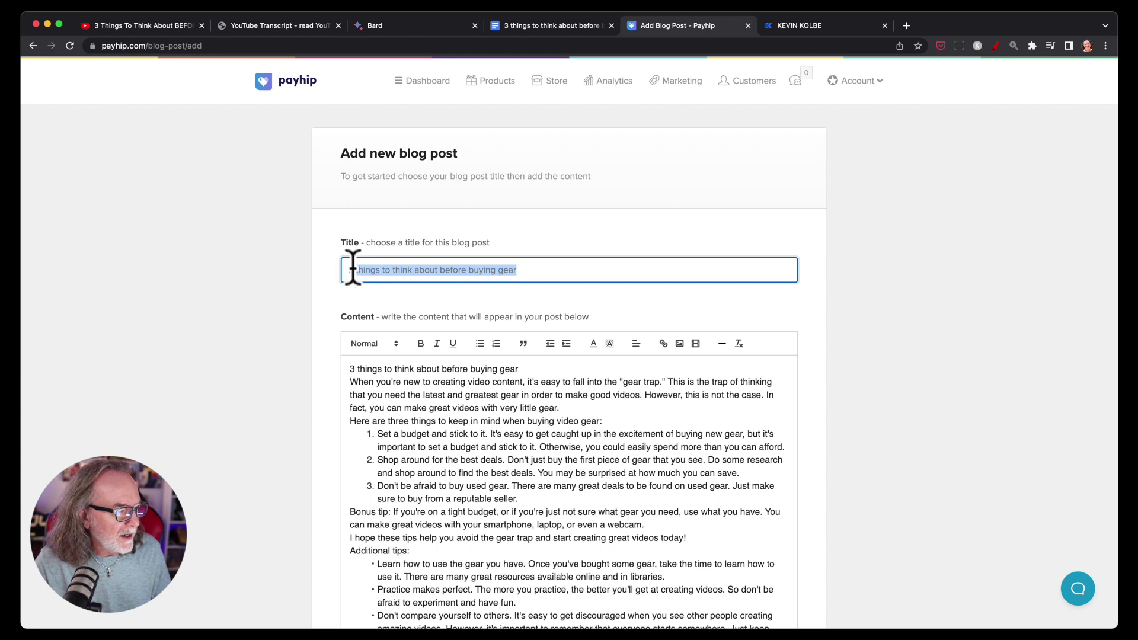
text(Th)
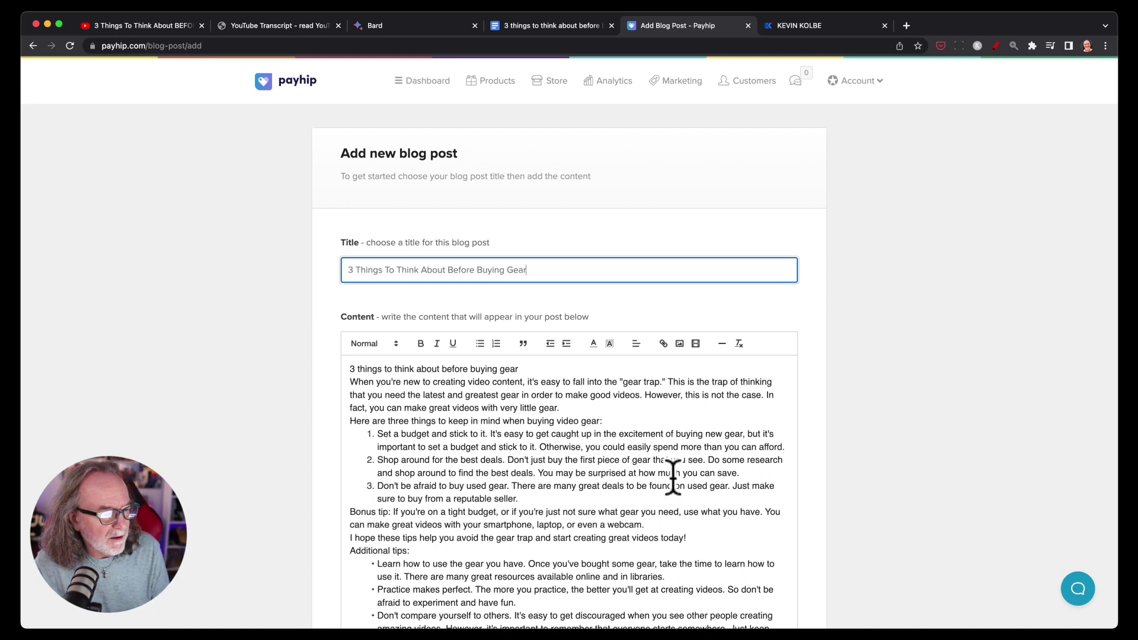
Delete the duplicate title line and insert blank lines before the Bonus tip, closing paragraphs and 'Keep creating' sign-off
drag(521, 368, 348, 369)
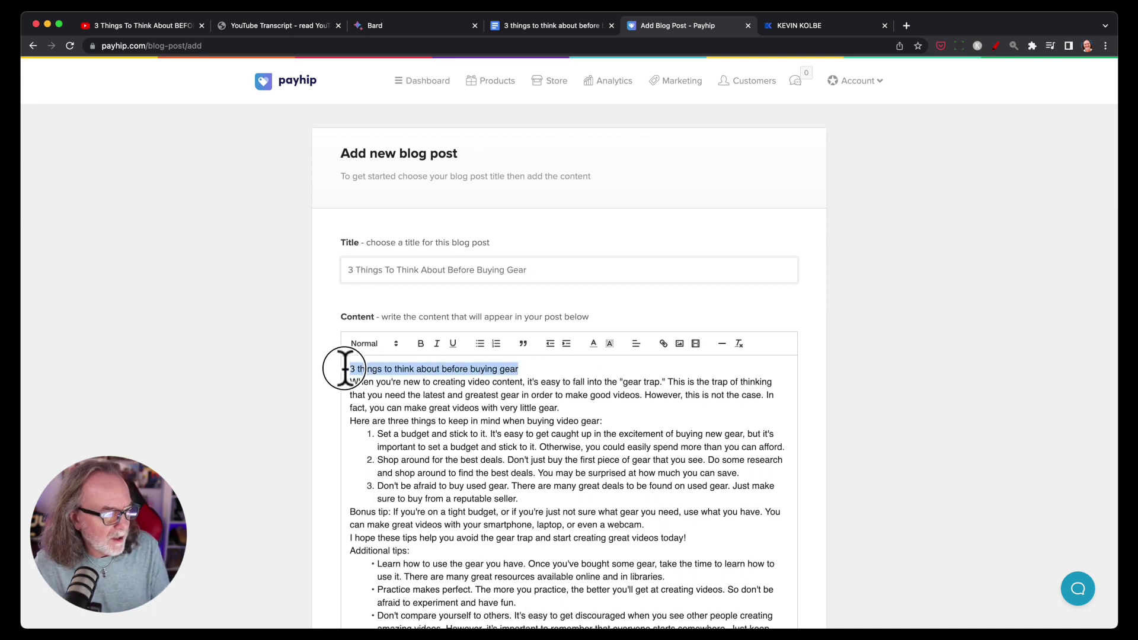
key(BackSpace)
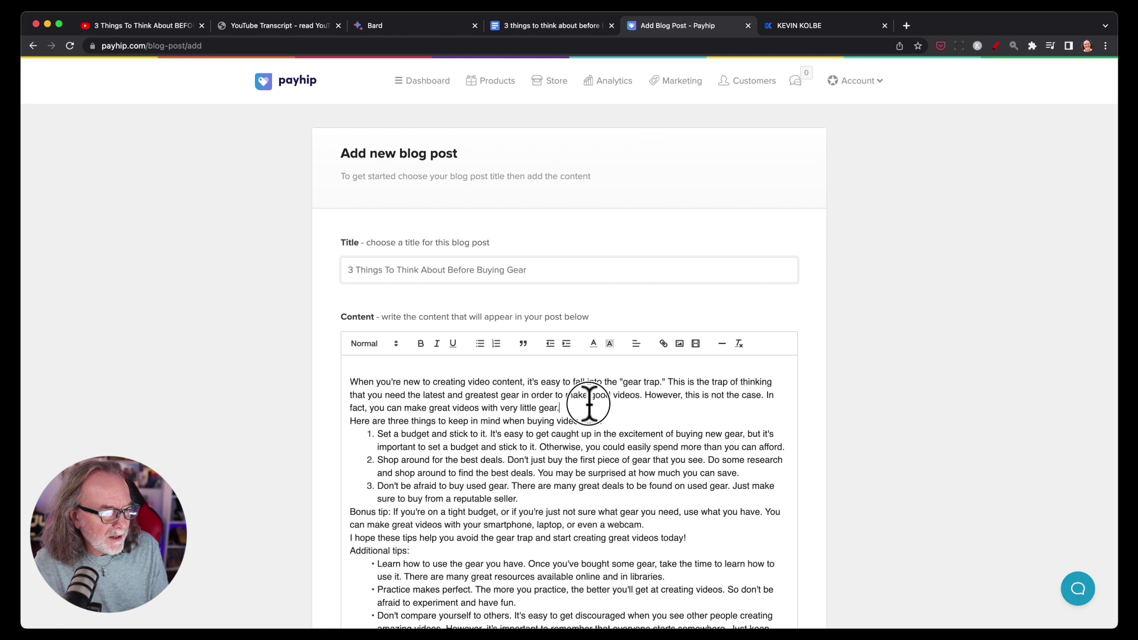
key(Return)
scroll(664, 445, down, 1)
scroll(664, 446, down, 1)
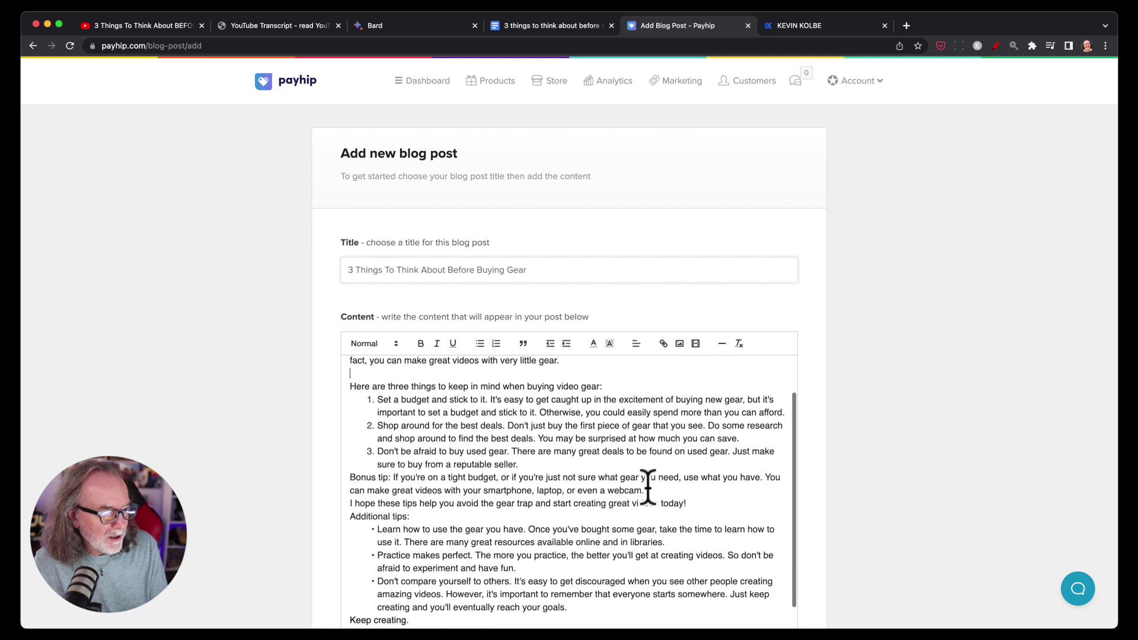
key(Return)
scroll(622, 483, down, 2)
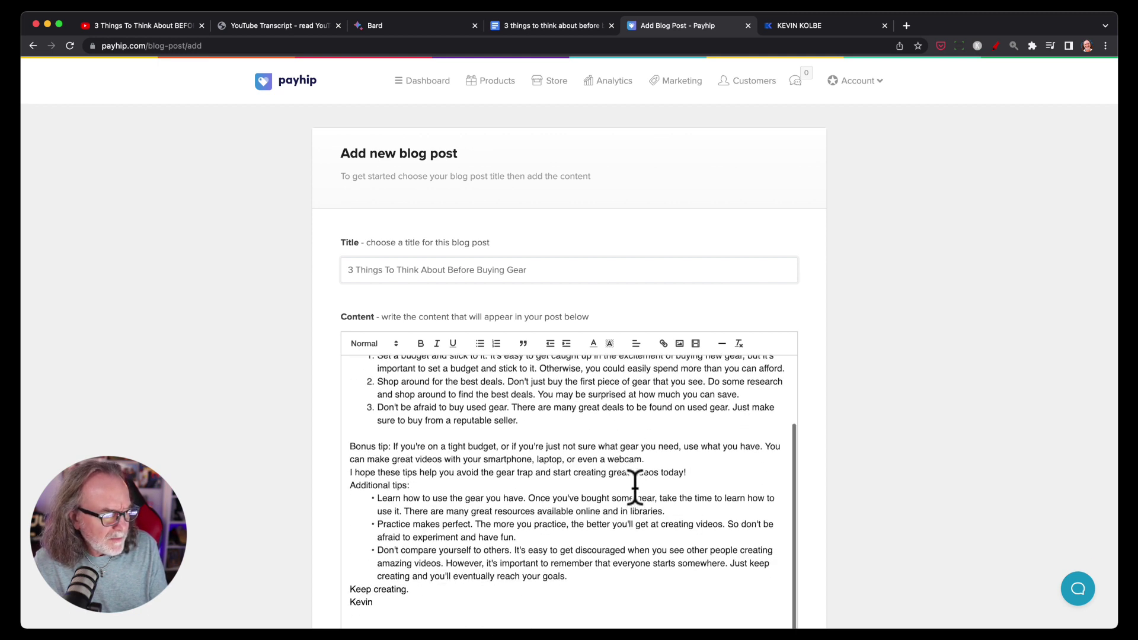
key(Return)
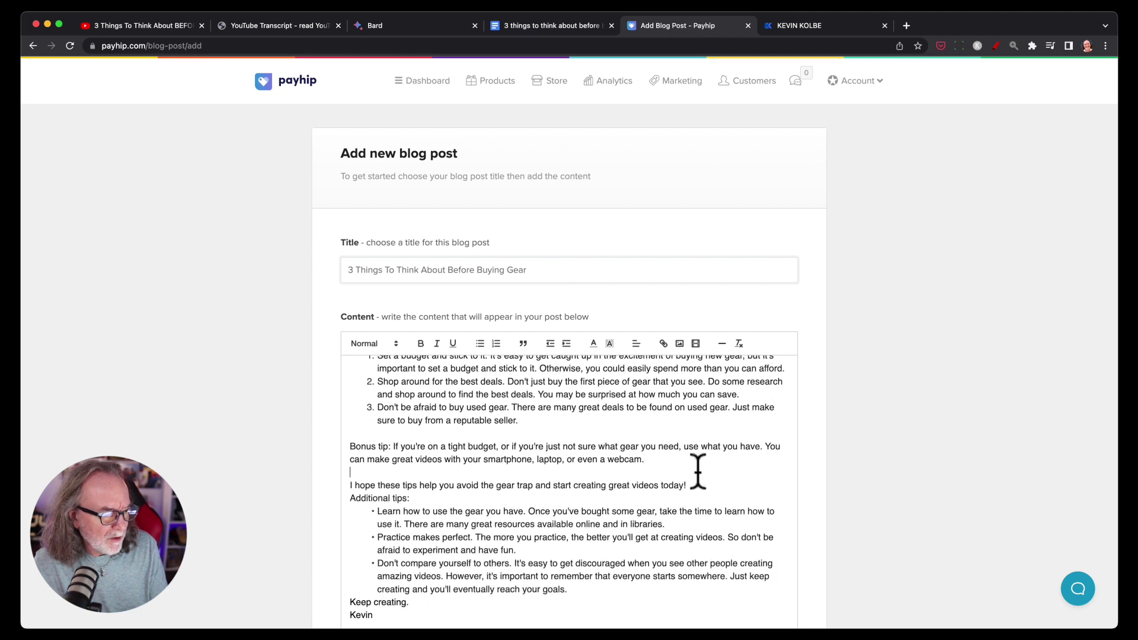
scroll(695, 472, down, 1)
click(716, 472)
key(Return)
scroll(716, 474, down, 1)
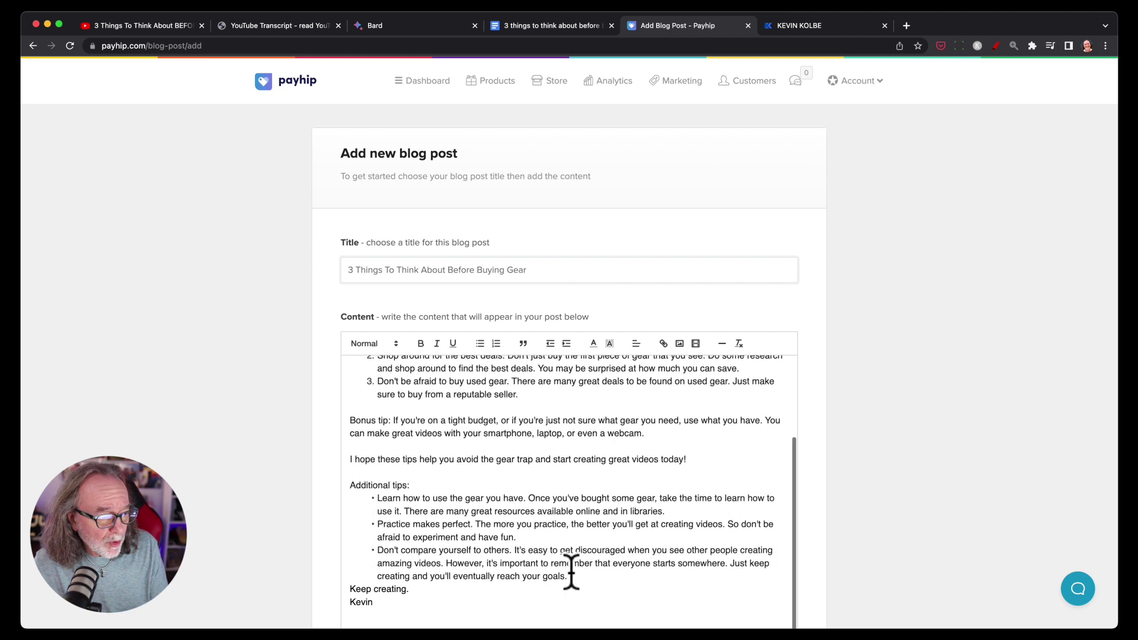
key(Return)
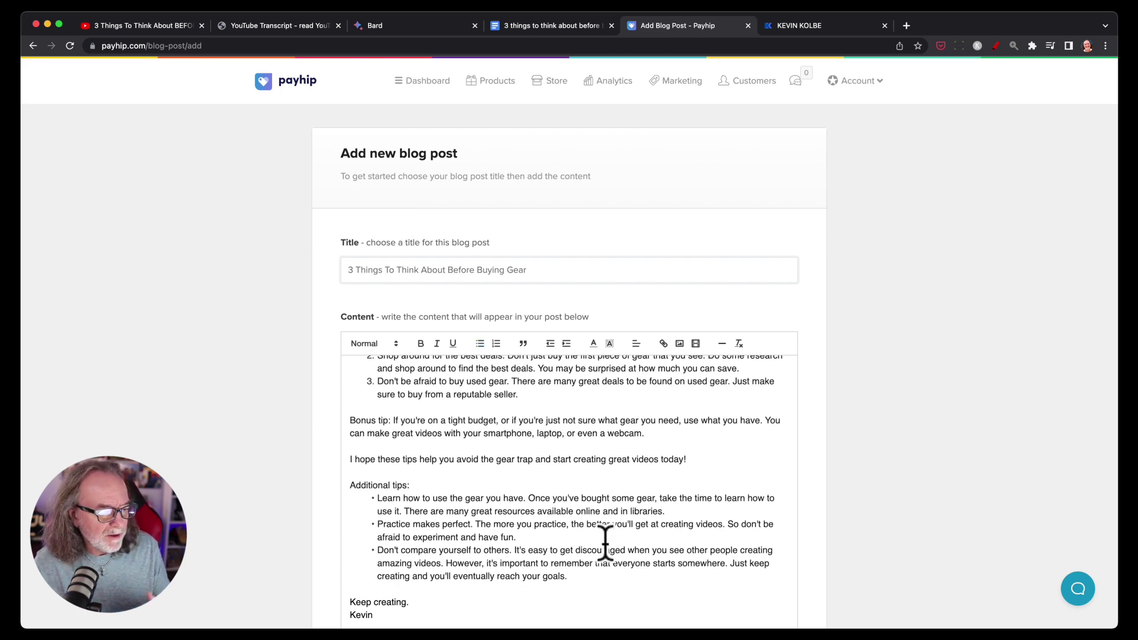
scroll(606, 539, up, 2)
scroll(605, 542, up, 7)
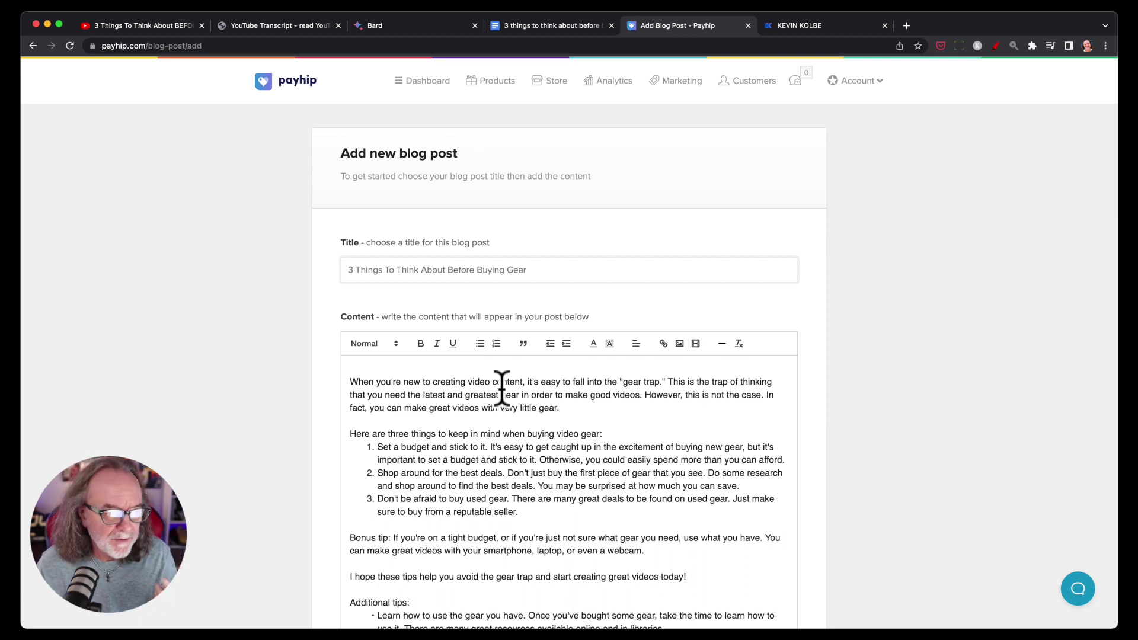
Copy the YouTube video's iframe embed code from Share > Embed, then return to Payhip
click(141, 27)
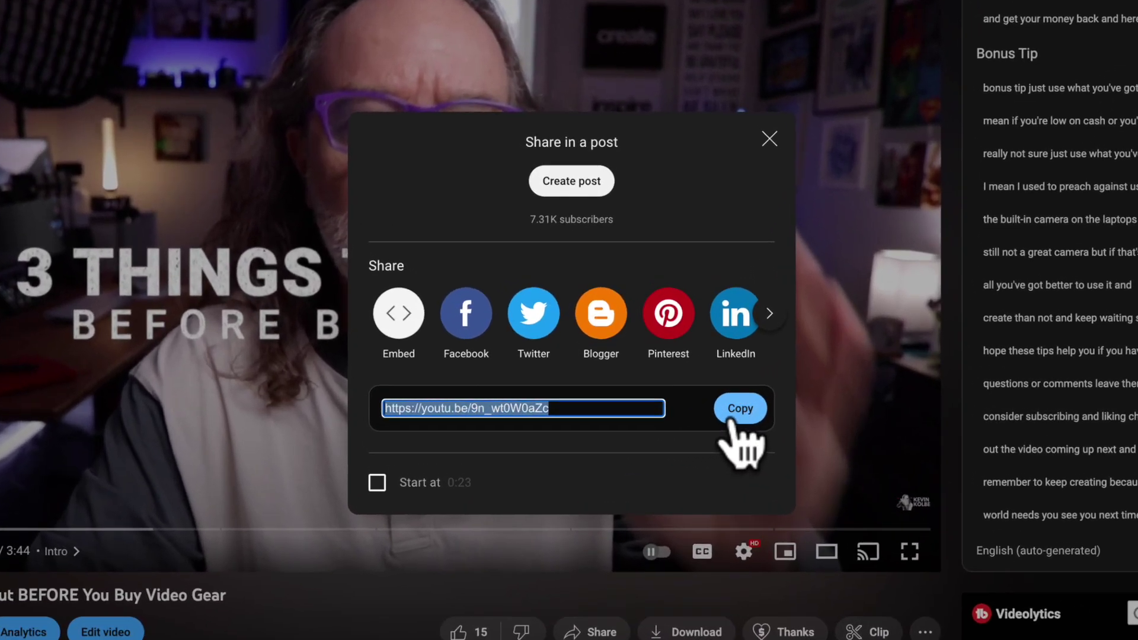
click(394, 311)
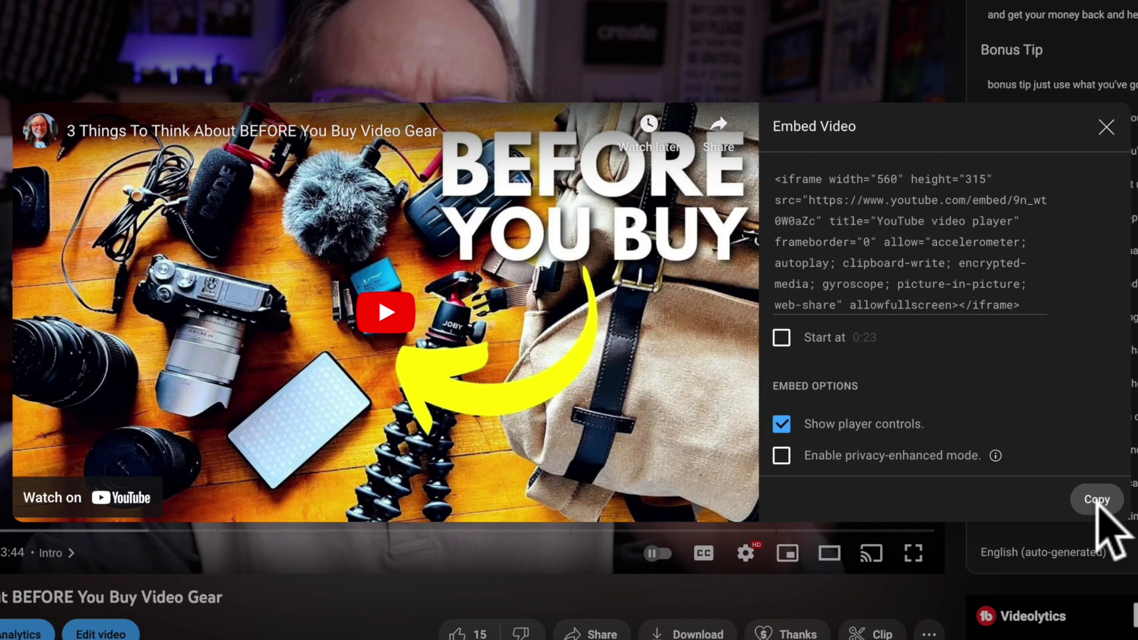
click(1097, 499)
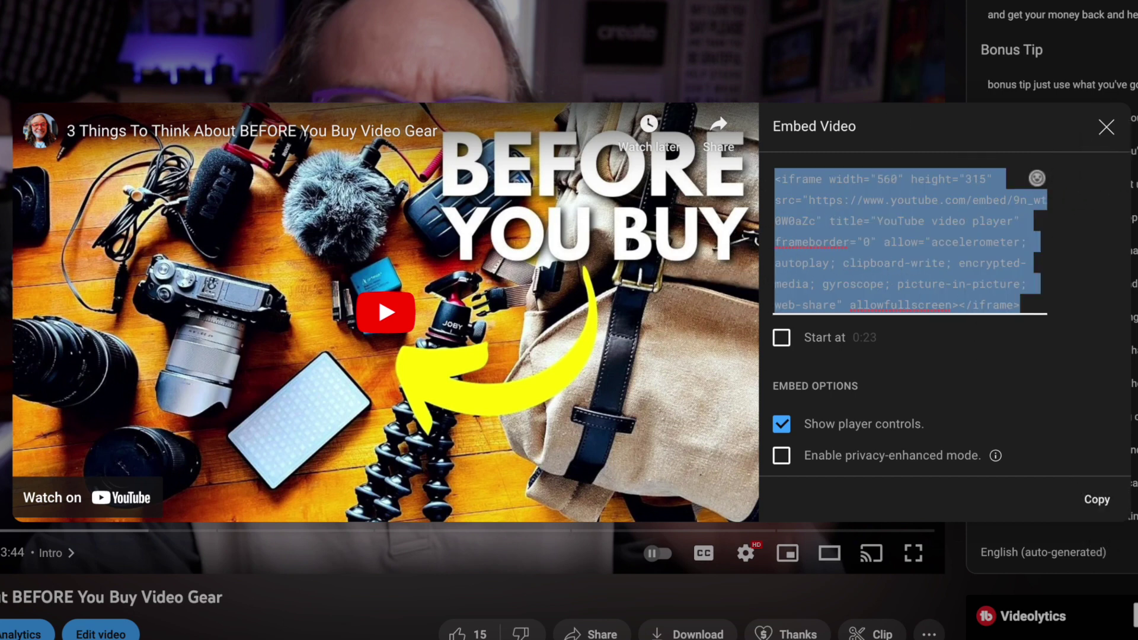
click(644, 27)
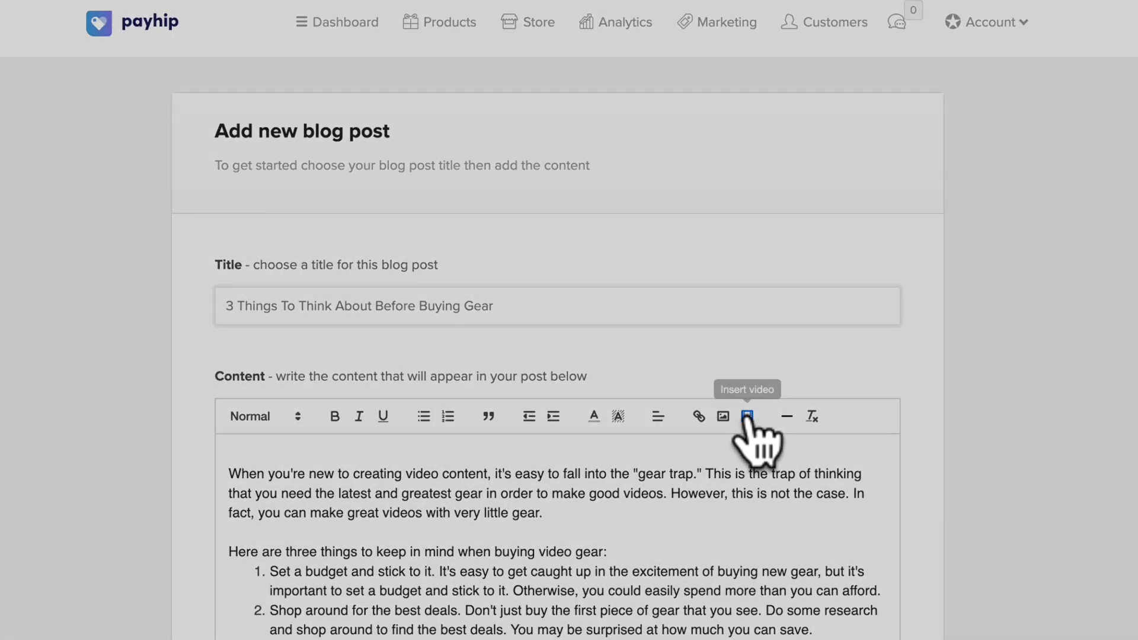
Embed the YouTube video in the post content using the copied iframe code
click(746, 416)
right_click(435, 139)
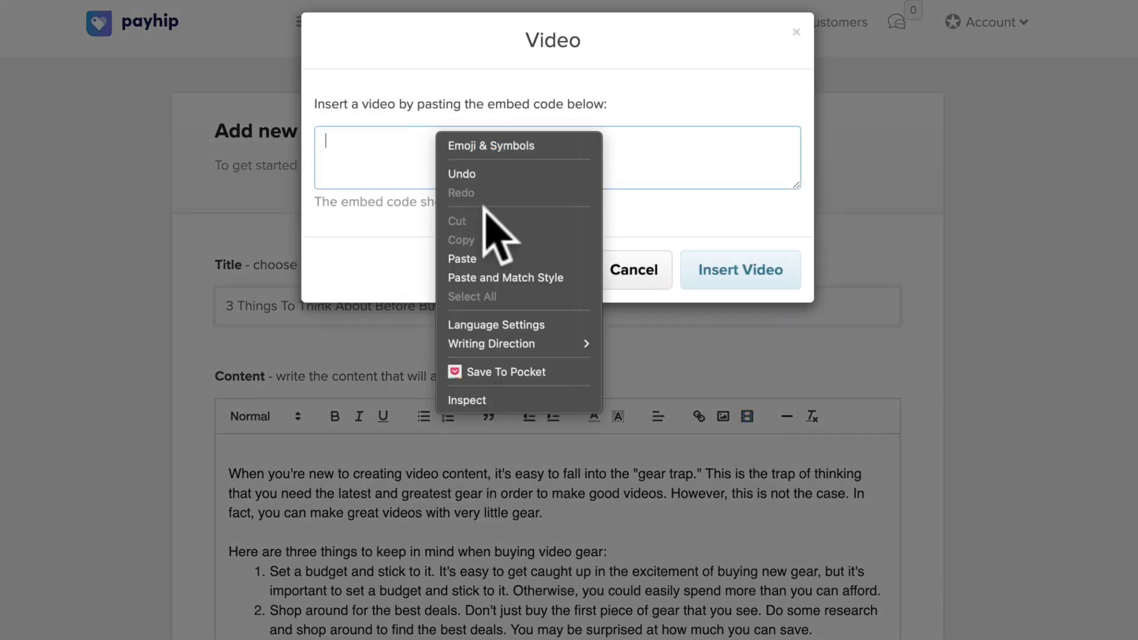
click(492, 257)
click(714, 270)
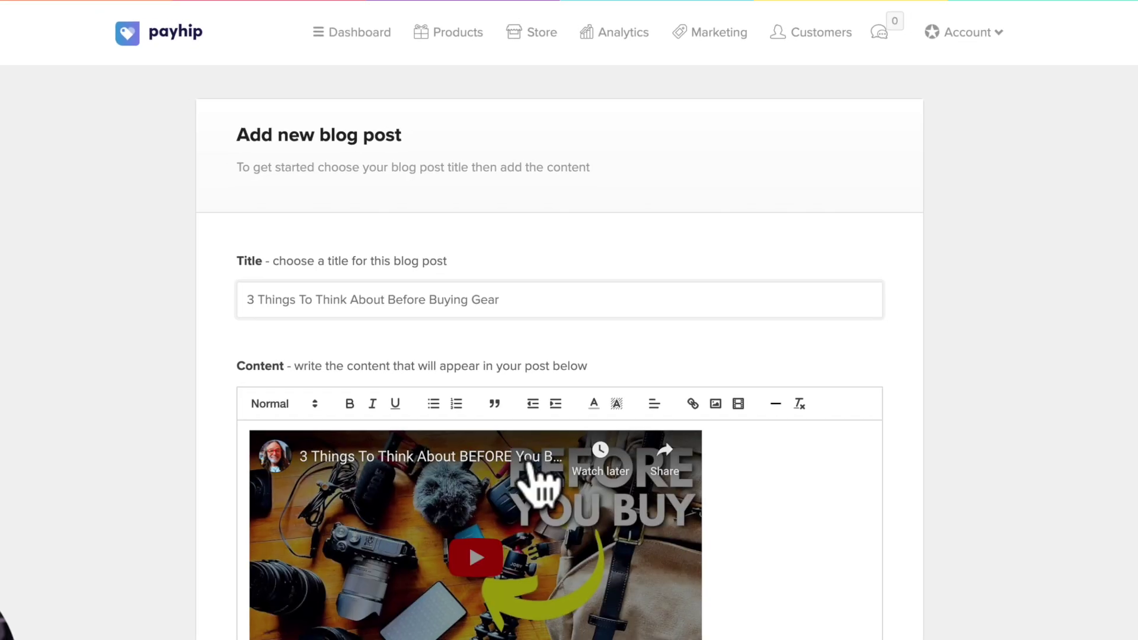
Upload BEFORE GEAR.png as the post's cover image
scroll(650, 548, down, 2)
scroll(652, 548, down, 3)
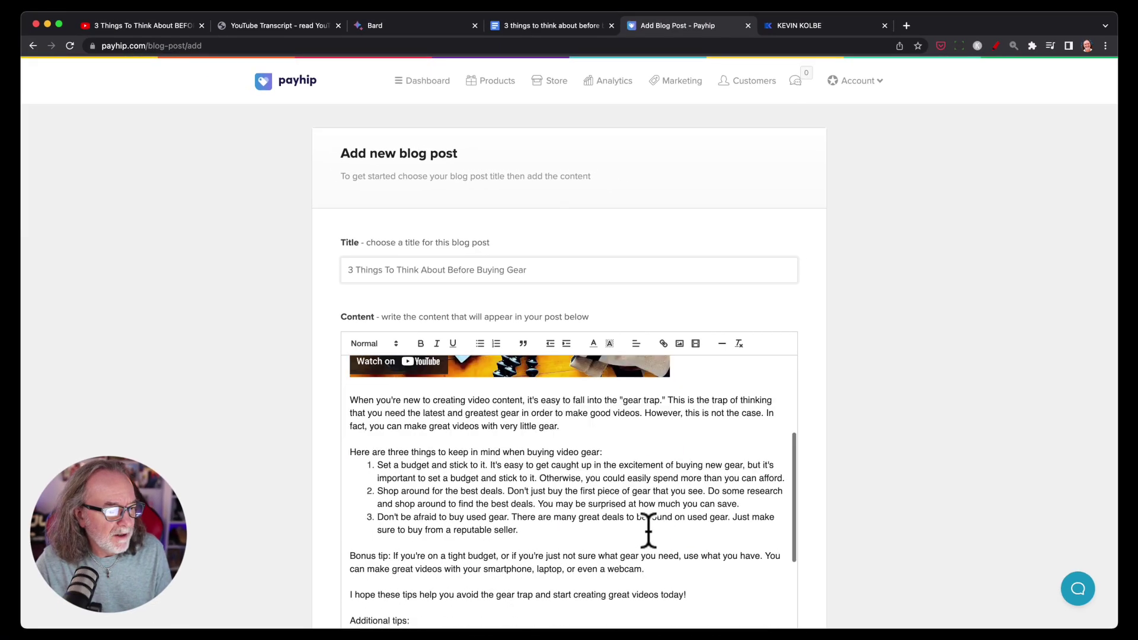
scroll(648, 528, down, 2)
scroll(802, 507, down, 5)
scroll(640, 495, down, 1)
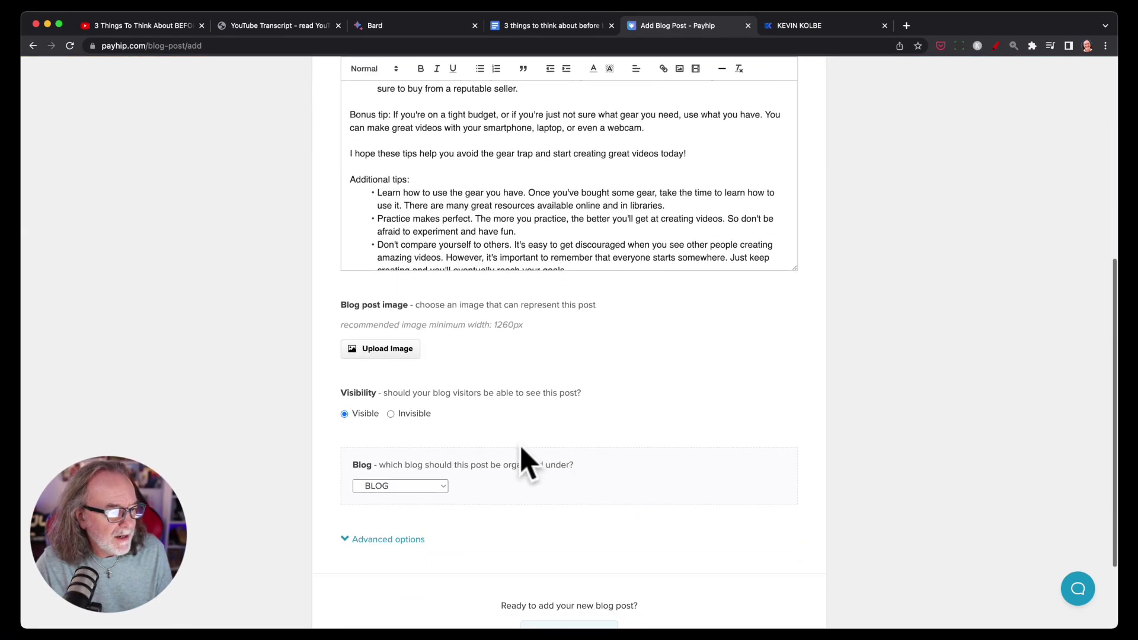
click(387, 349)
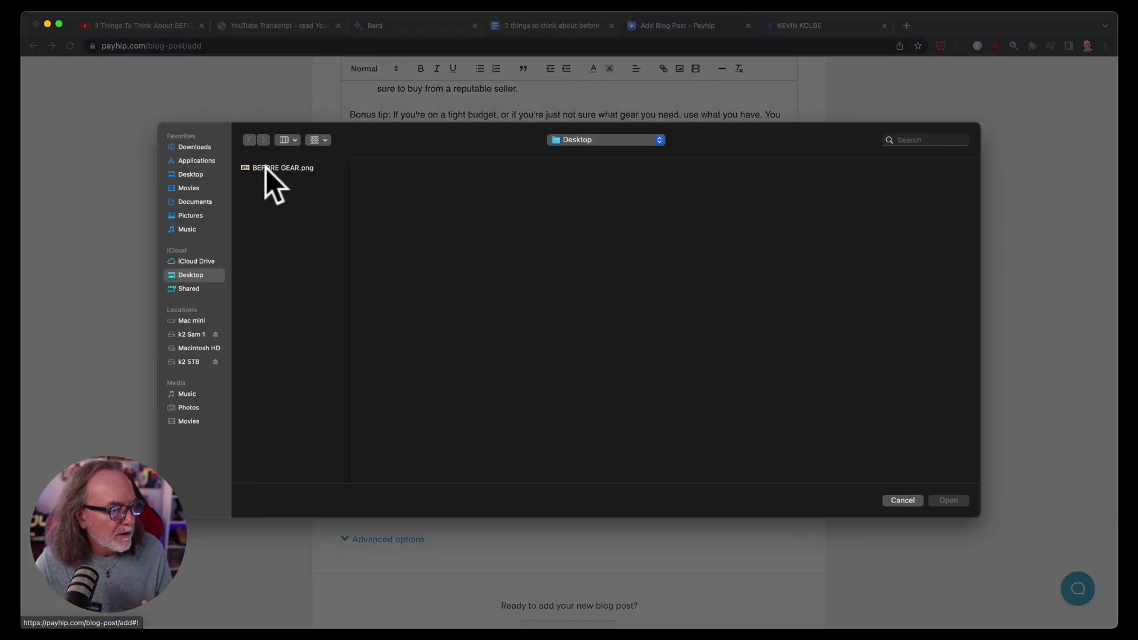
click(267, 168)
click(950, 501)
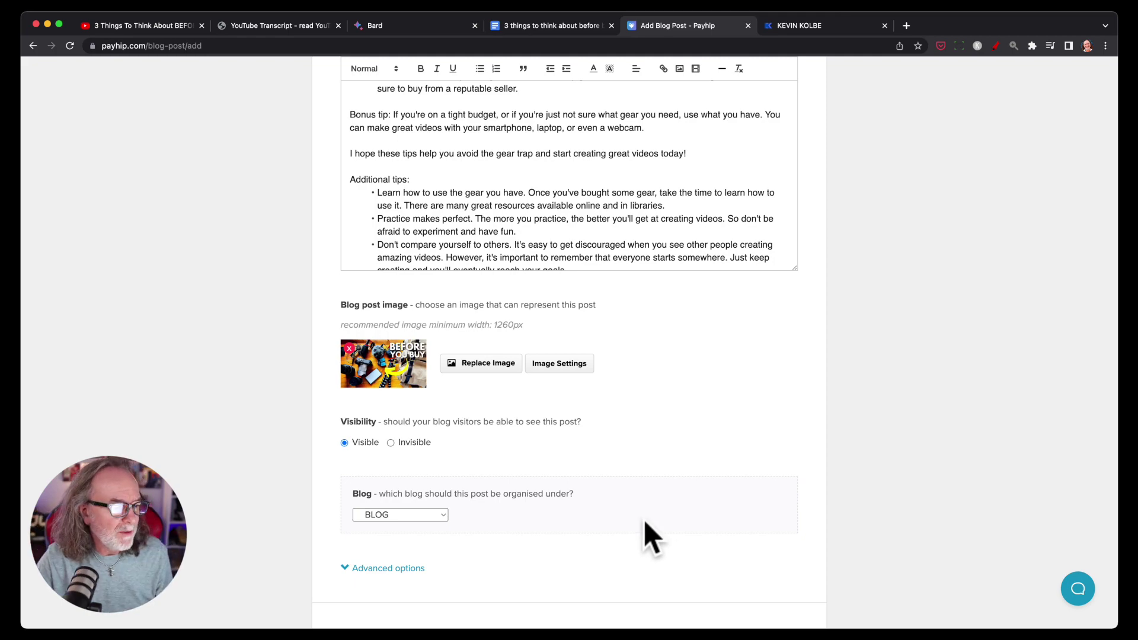
Review the draft and publish it with Add Blog Post
scroll(700, 522, up, 3)
scroll(682, 519, up, 3)
scroll(655, 493, up, 3)
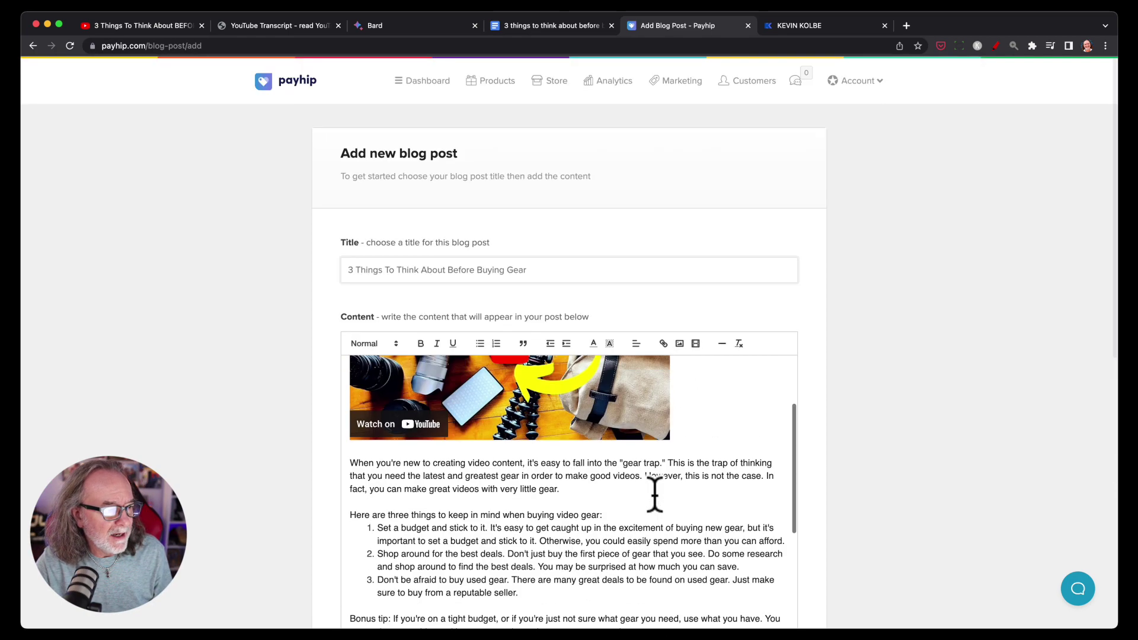
scroll(854, 516, down, 3)
scroll(863, 515, down, 5)
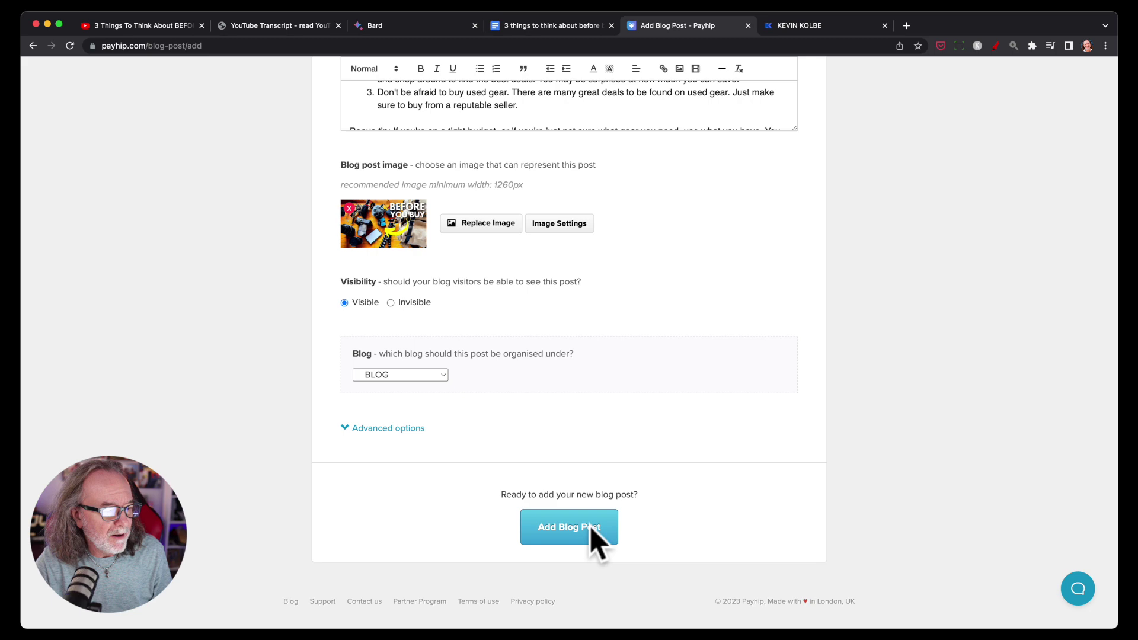
click(591, 527)
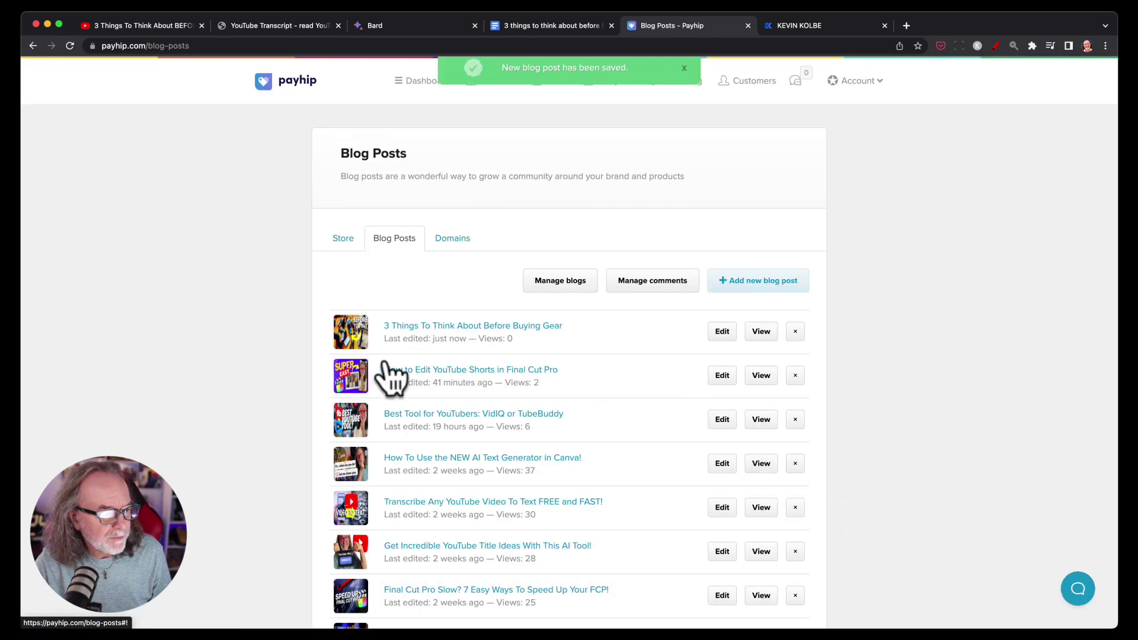
View the live gear post and check its embedded video and article text
click(761, 332)
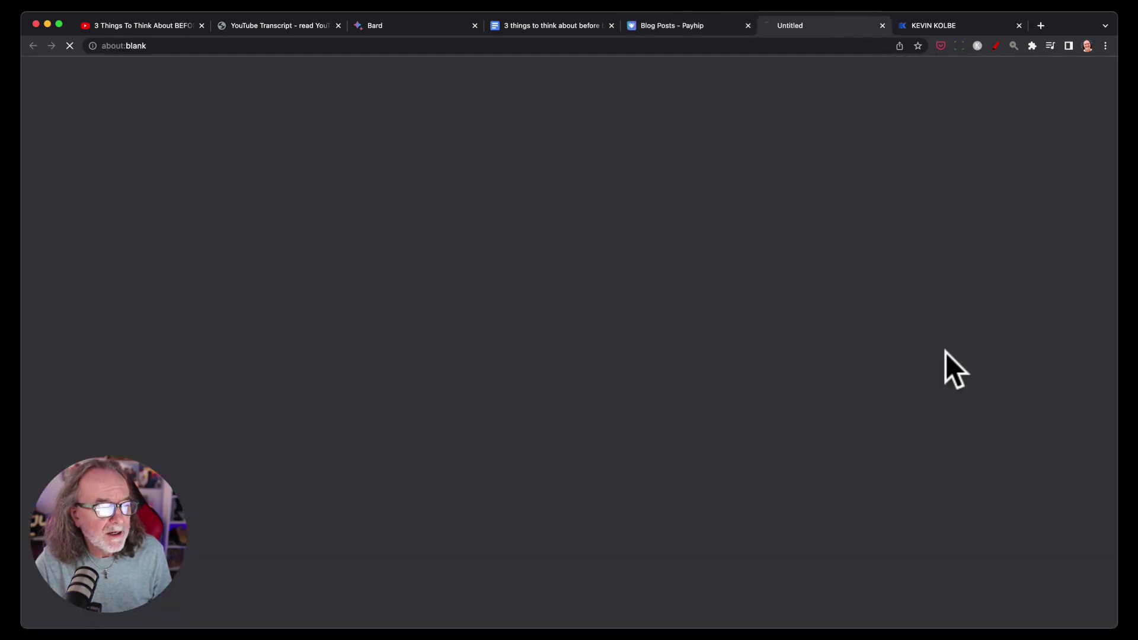
scroll(912, 439, down, 5)
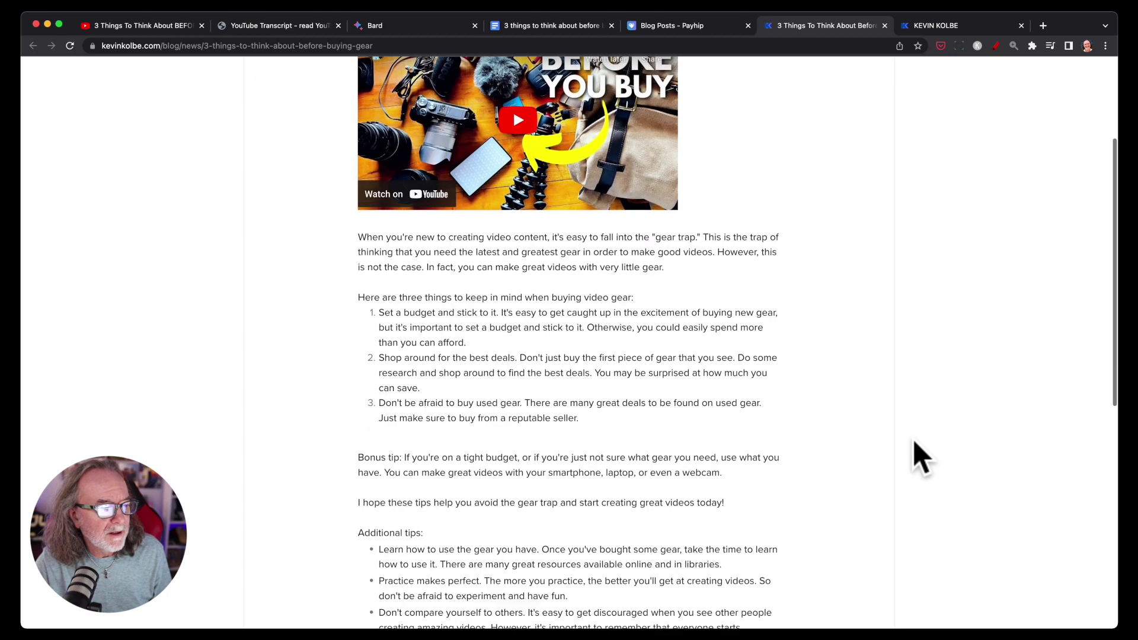
scroll(912, 438, down, 5)
scroll(918, 454, down, 2)
scroll(918, 453, up, 5)
scroll(918, 453, up, 5)
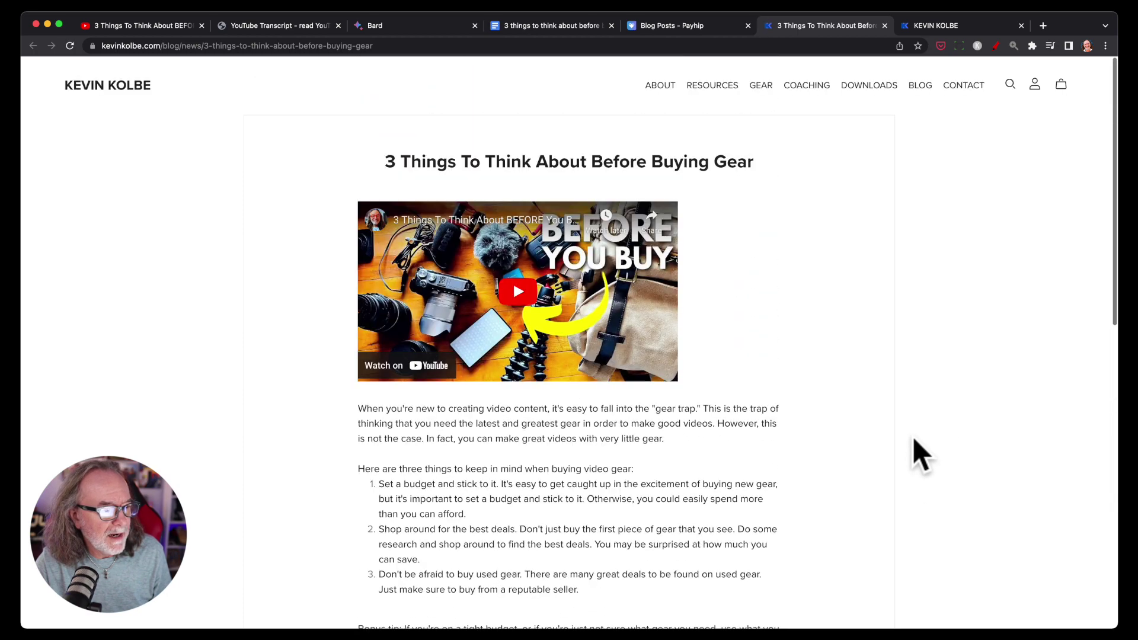
Open the kevinkolbe.com BLOG page and confirm the gear post is listed first
click(943, 28)
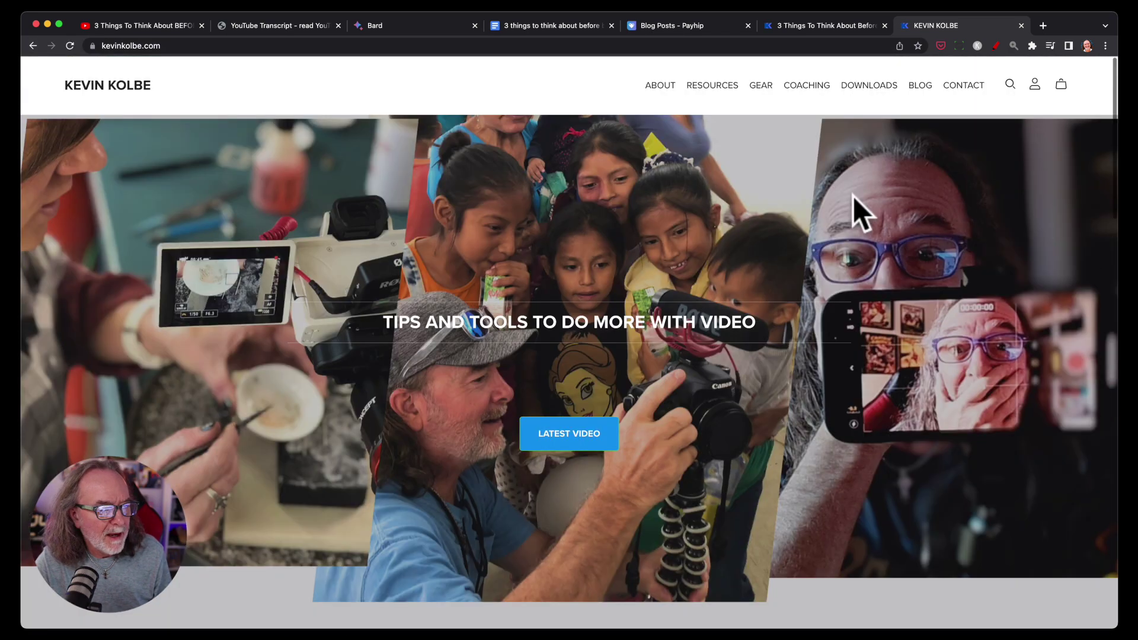
click(920, 85)
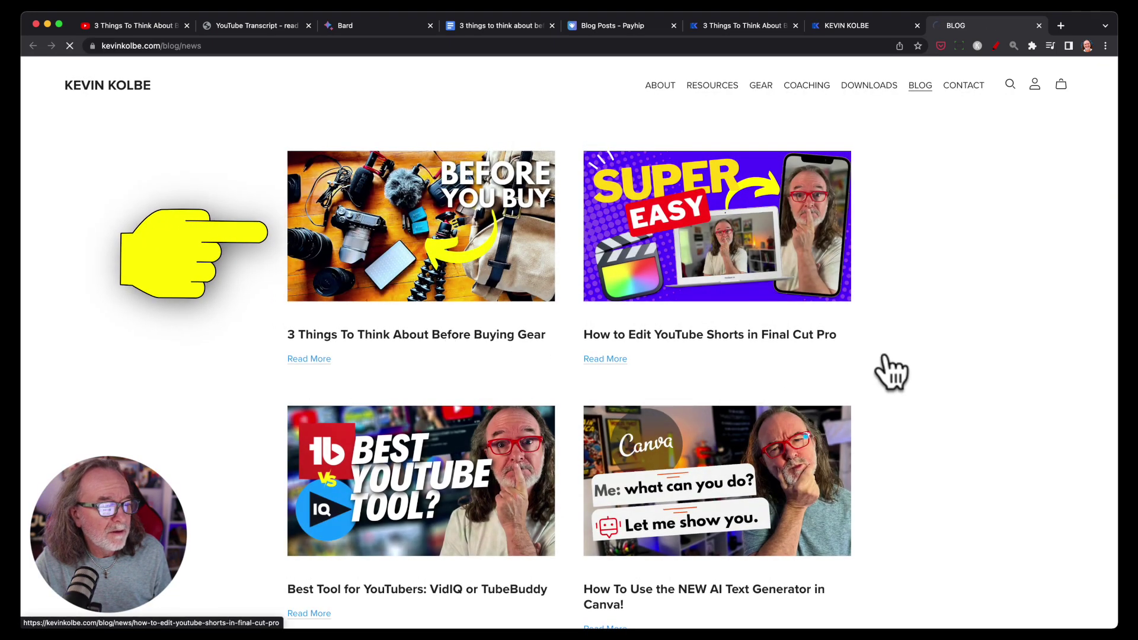
scroll(948, 409, down, 2)
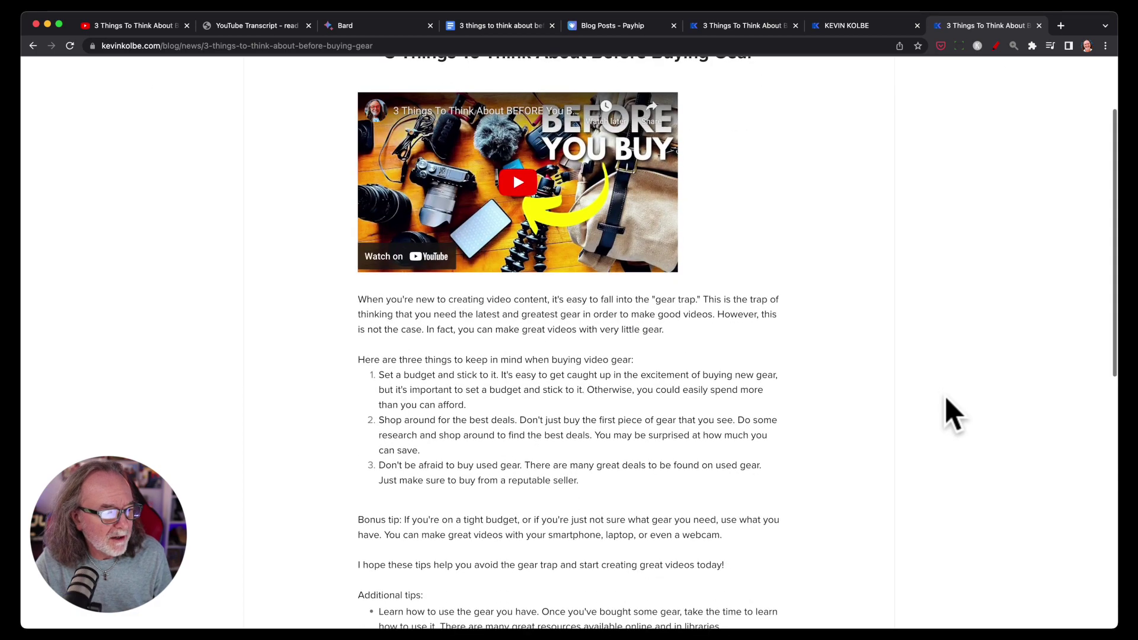
scroll(951, 415, down, 2)
scroll(951, 415, down, 4)
scroll(951, 414, down, 3)
scroll(951, 415, up, 9)
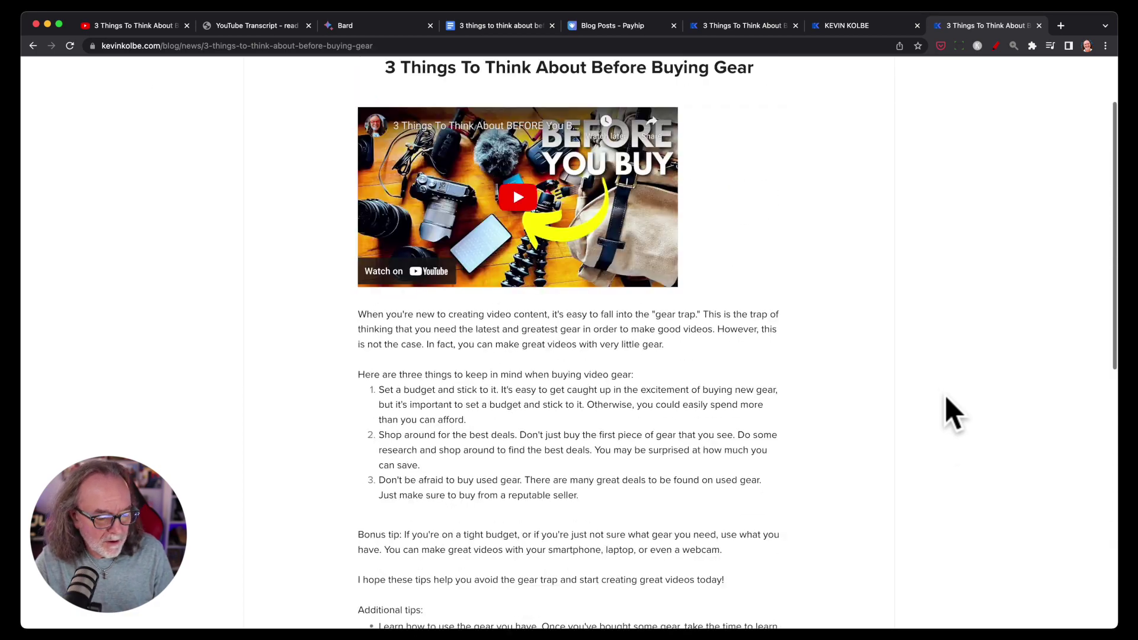